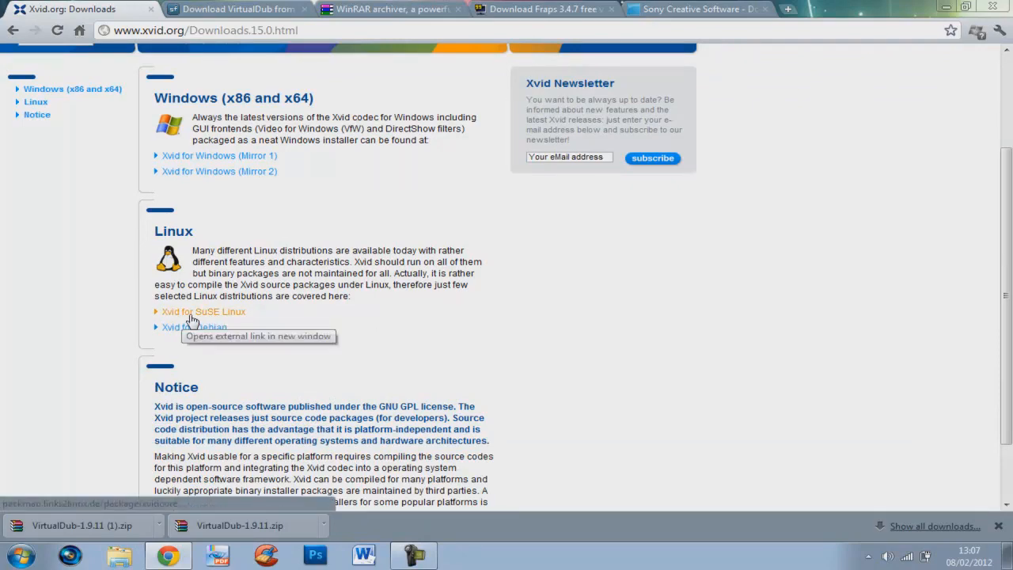
Return to VirtualDub's release list and download the stable V1.9.11 x86 / 32-bit build, VirtualDub-1.9.11.zip.
{"action": "scroll", "coordinate": [292, 257], "scroll_direction": "up", "scroll_amount": 4}
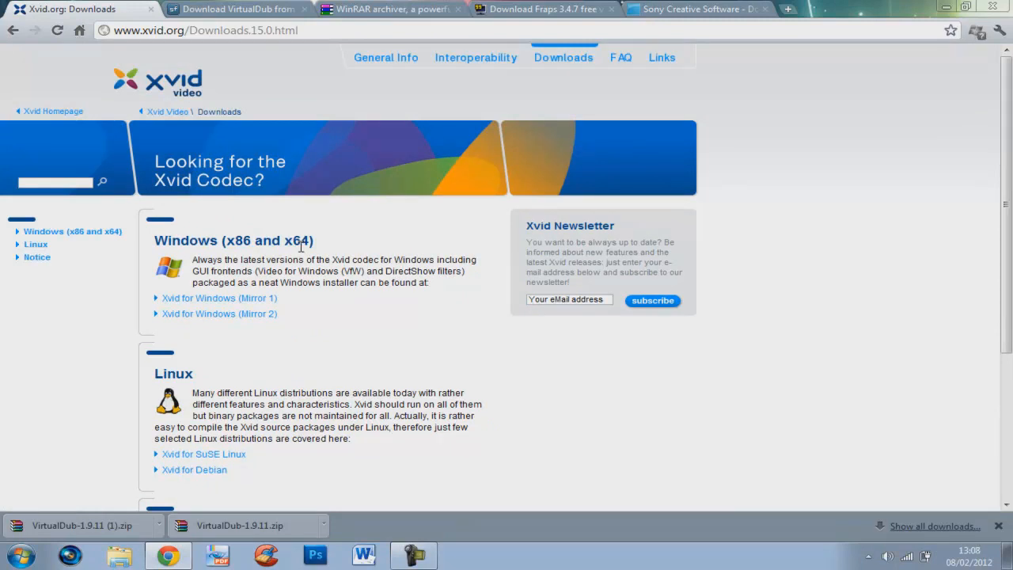
{"action": "left_click", "coordinate": [257, 8]}
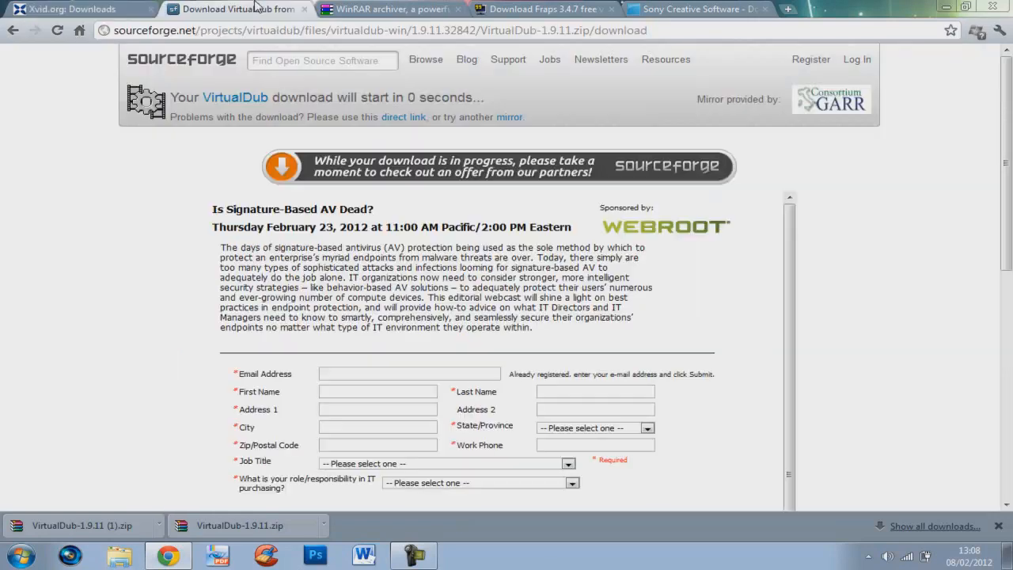
{"action": "left_click", "coordinate": [12, 30]}
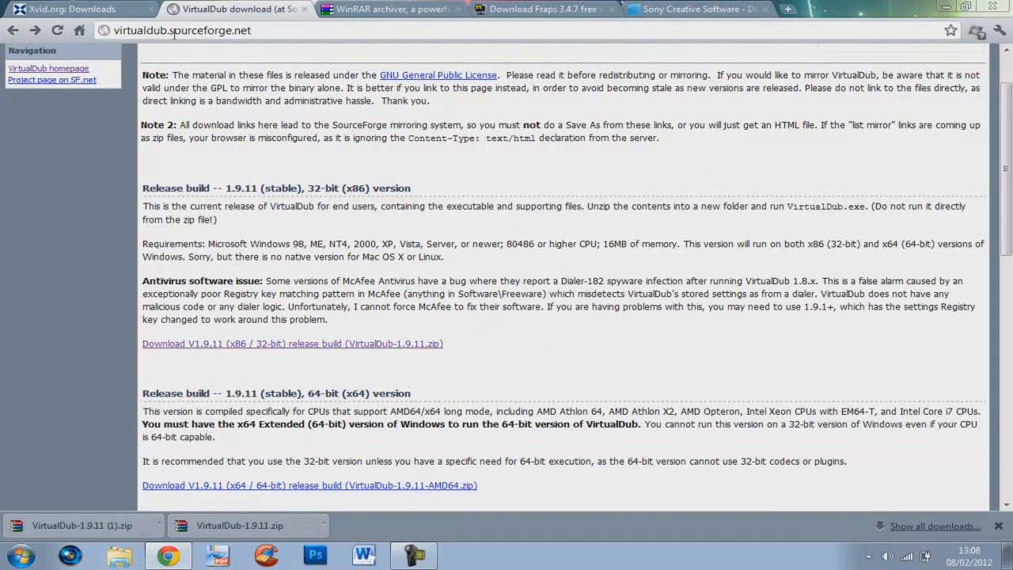
{"action": "left_click", "coordinate": [317, 343]}
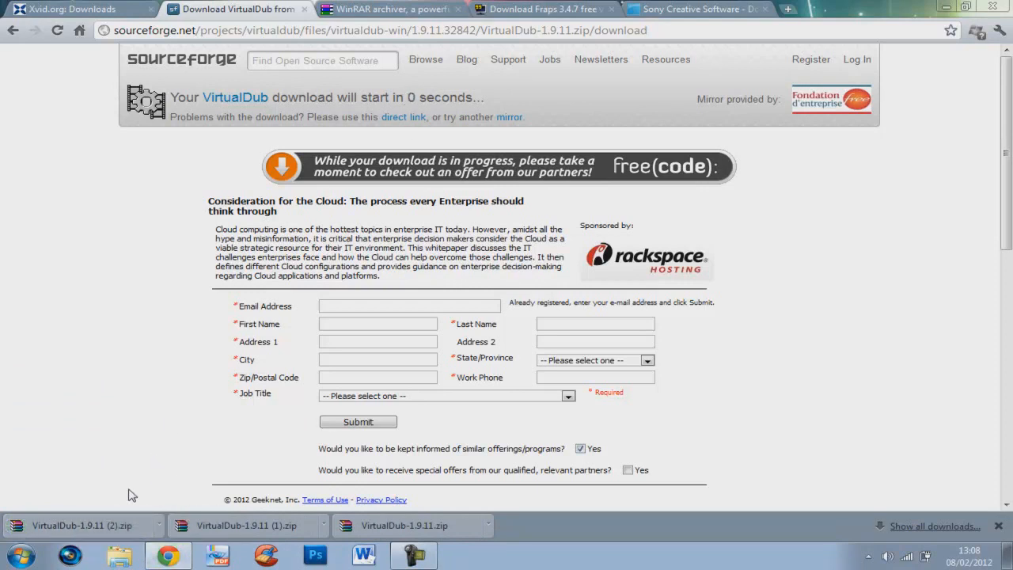
Find the English 32-bit and 64-bit installers on the WinRAR download page.
{"action": "left_click", "coordinate": [405, 8]}
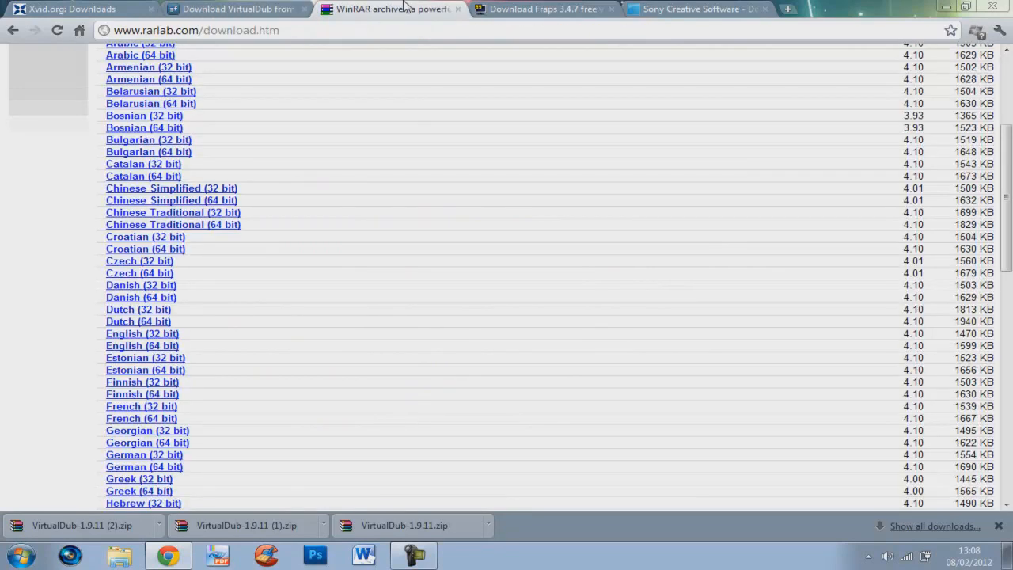
{"action": "scroll", "coordinate": [409, 113], "scroll_direction": "up", "scroll_amount": 3}
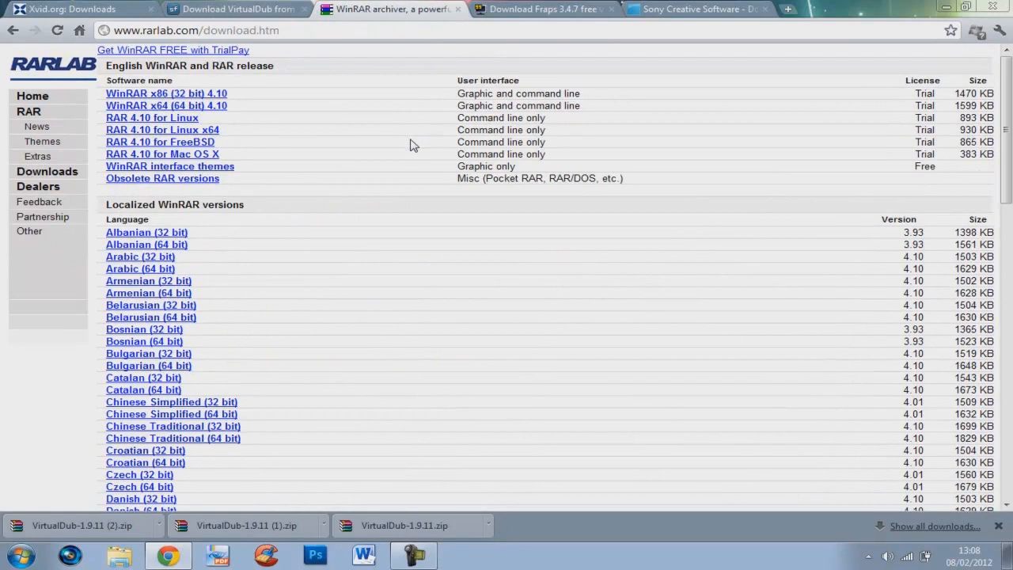
{"action": "scroll", "coordinate": [410, 145], "scroll_direction": "down", "scroll_amount": 4}
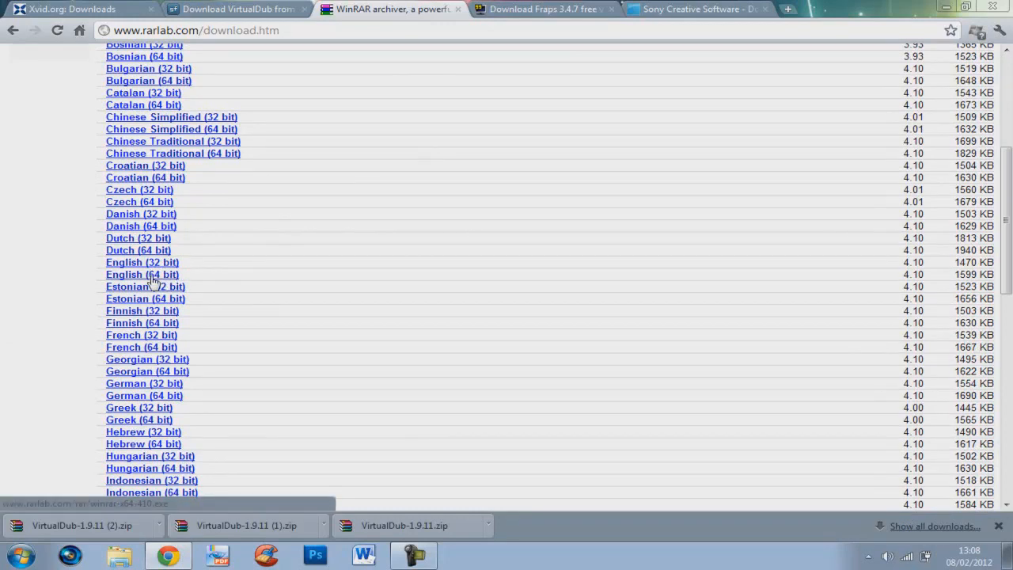
Check in the computer's system properties whether Windows is 32-bit or 64-bit, and close the window.
{"action": "left_click", "coordinate": [4, 558]}
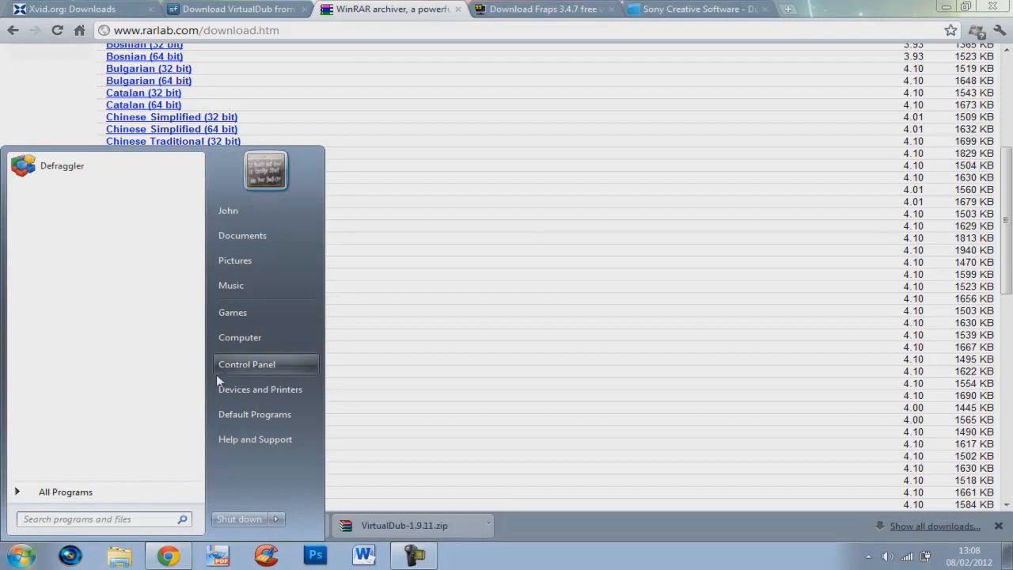
{"action": "right_click", "coordinate": [254, 337]}
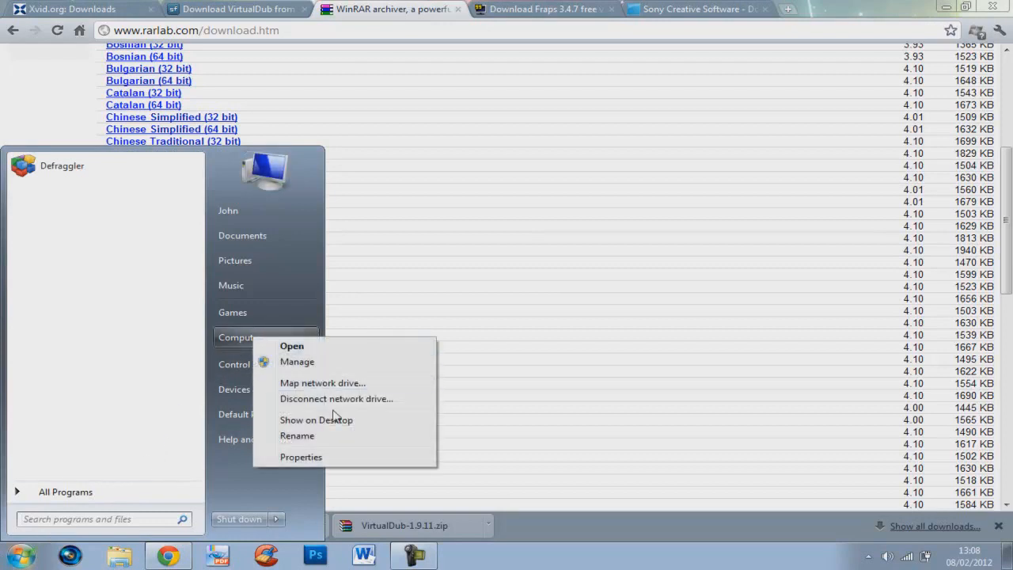
{"action": "left_click", "coordinate": [301, 459]}
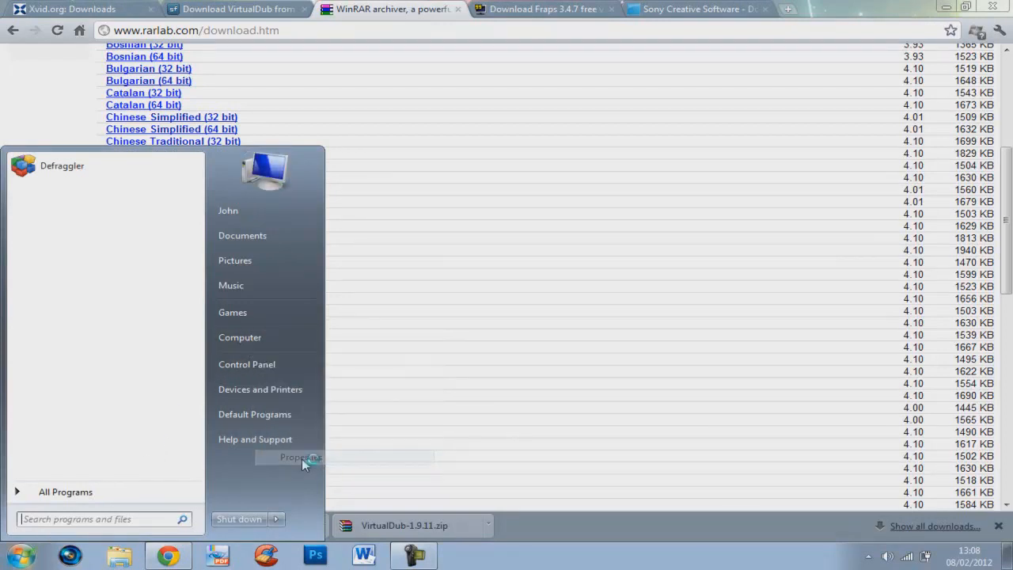
{"action": "scroll", "coordinate": [570, 346], "scroll_direction": "down", "scroll_amount": 1}
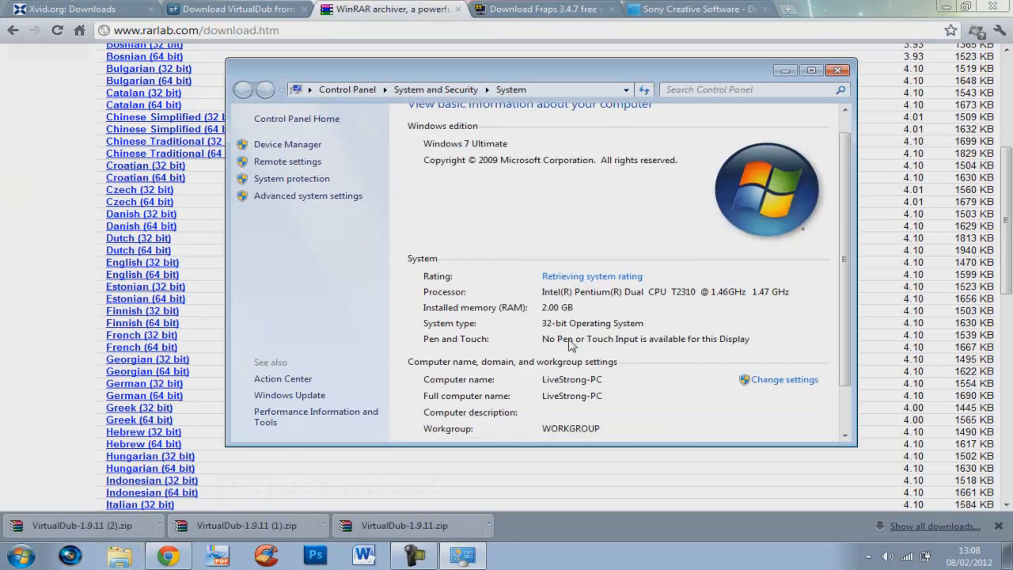
{"action": "left_click", "coordinate": [837, 72]}
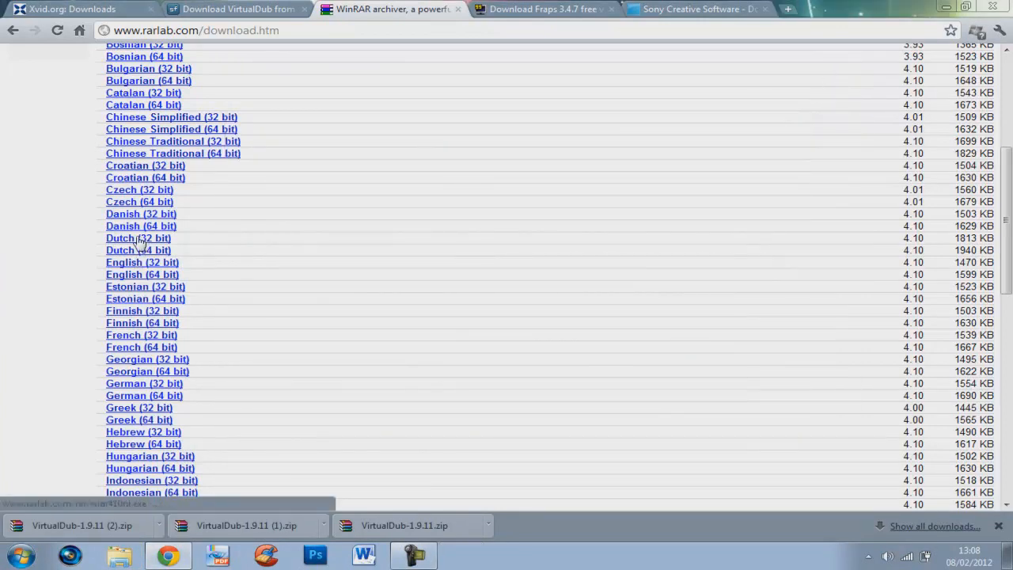
View the Fraps 3.4.7 download page and choose the English Version 11.0 Build 520 32-bit edition for the Vegas Pro trial.
{"action": "left_click", "coordinate": [539, 11]}
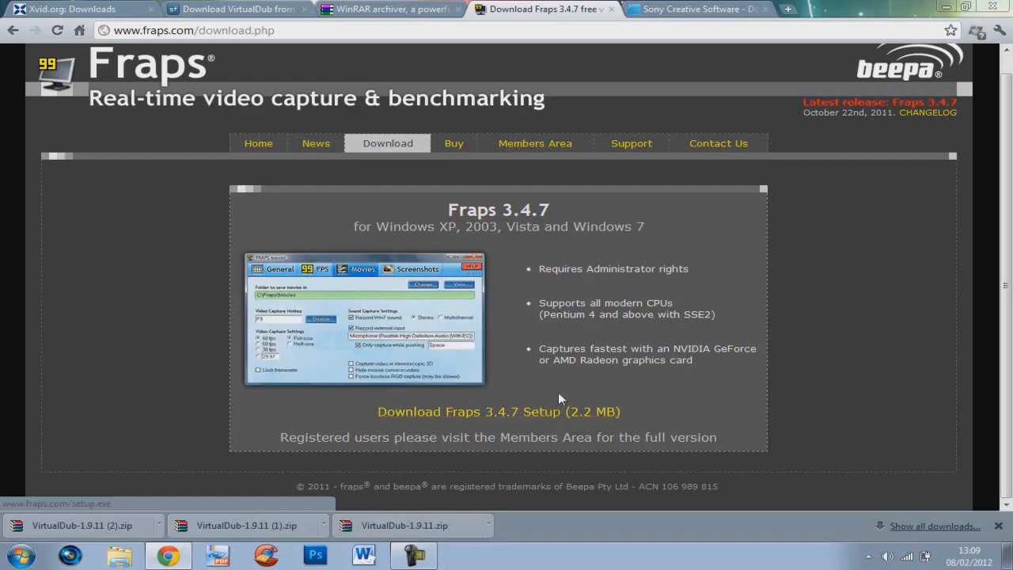
{"action": "left_click", "coordinate": [696, 11]}
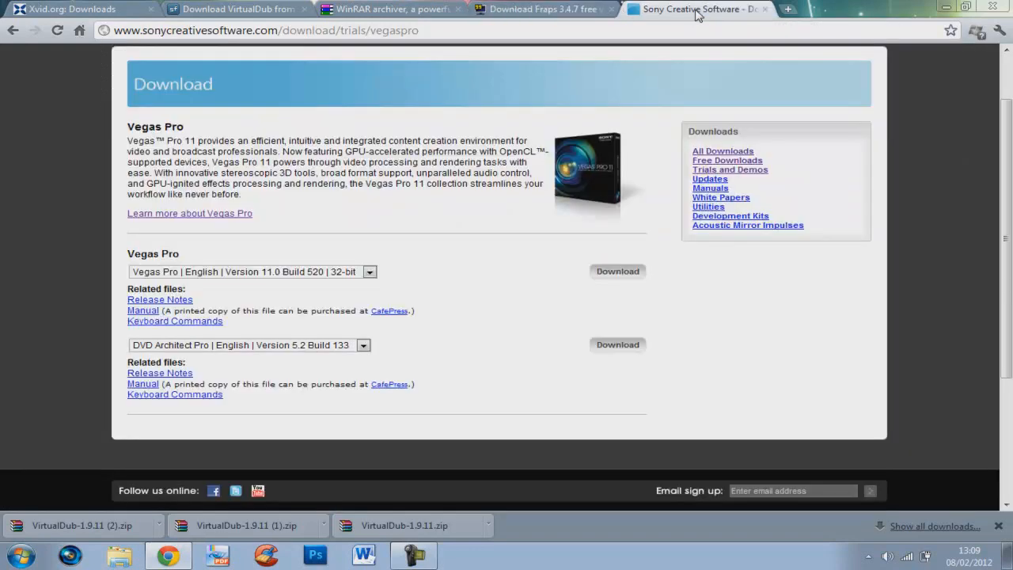
{"action": "left_click", "coordinate": [369, 272]}
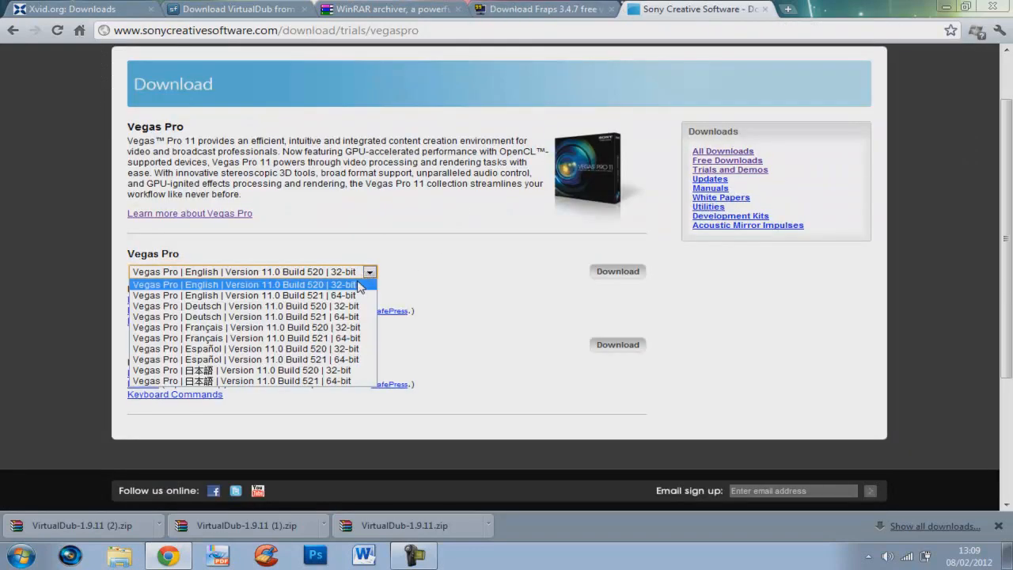
{"action": "left_click", "coordinate": [360, 284]}
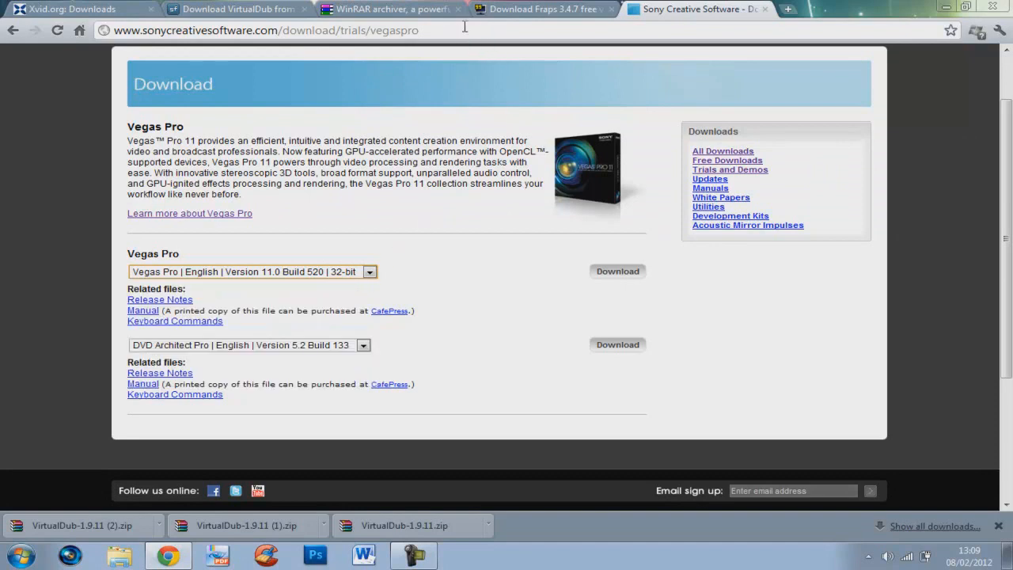
{"action": "left_click", "coordinate": [368, 272]}
{"action": "left_click", "coordinate": [367, 295]}
{"action": "left_click", "coordinate": [369, 272]}
{"action": "left_click", "coordinate": [364, 289]}
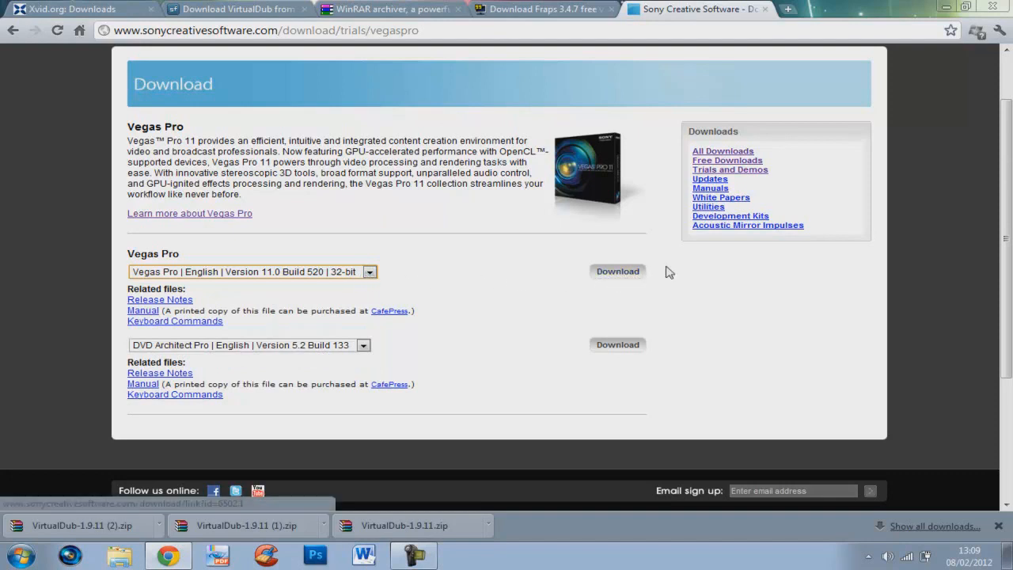
Minimize the browser, launch Fraps from the desktop and bring its settings window into view.
{"action": "left_click", "coordinate": [942, 6]}
{"action": "left_click_drag", "start_coordinate": [315, 131], "coordinate": [800, 20]}
{"action": "left_click", "coordinate": [809, 38]}
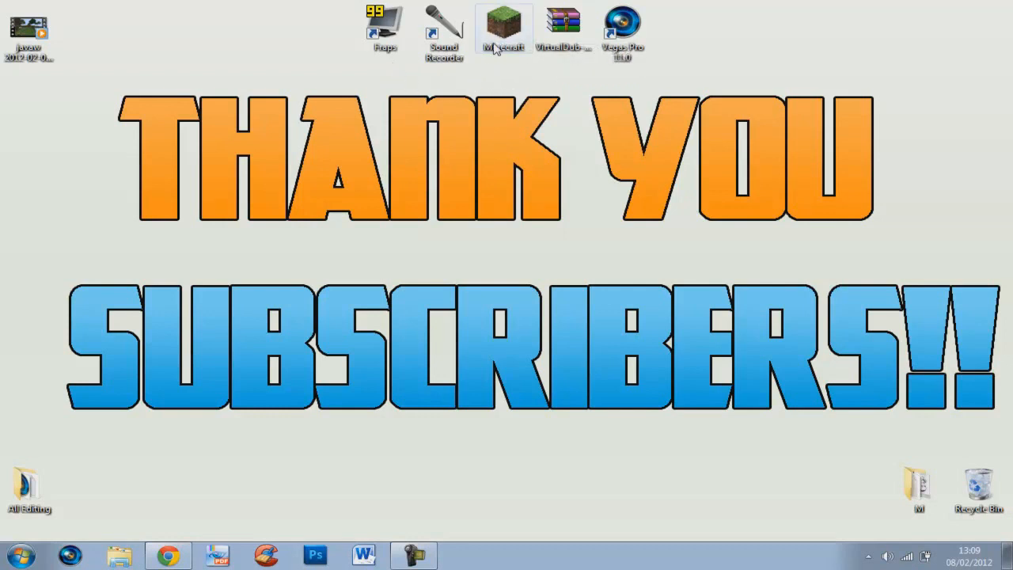
{"action": "double_click", "coordinate": [382, 46]}
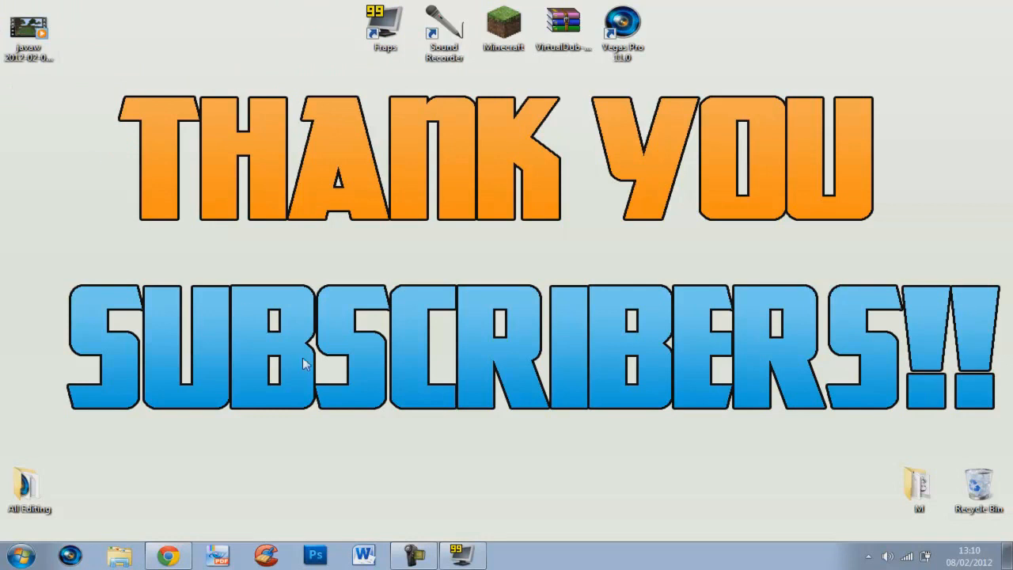
{"action": "left_click", "coordinate": [461, 554]}
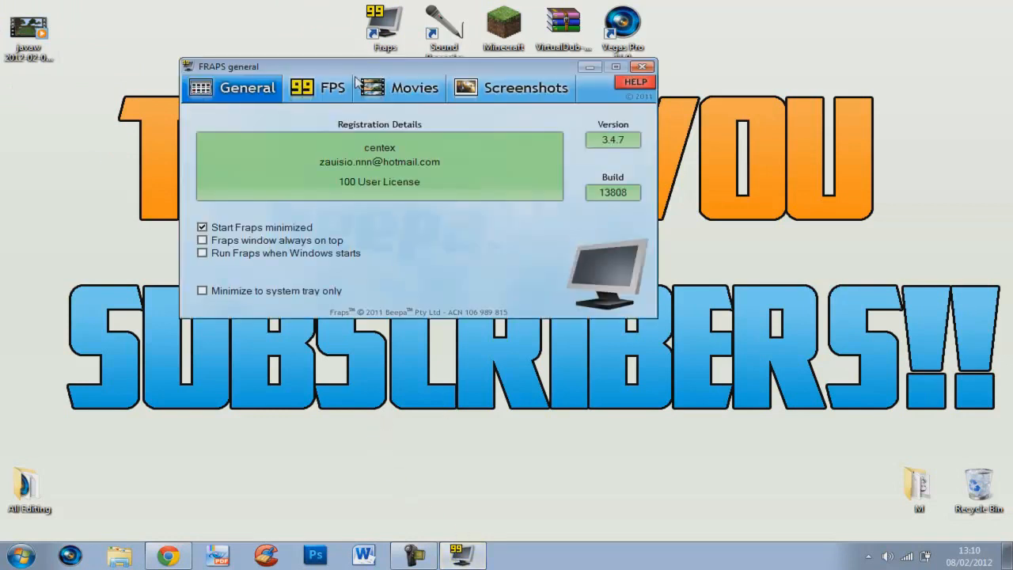
{"action": "left_click_drag", "start_coordinate": [356, 72], "coordinate": [370, 116]}
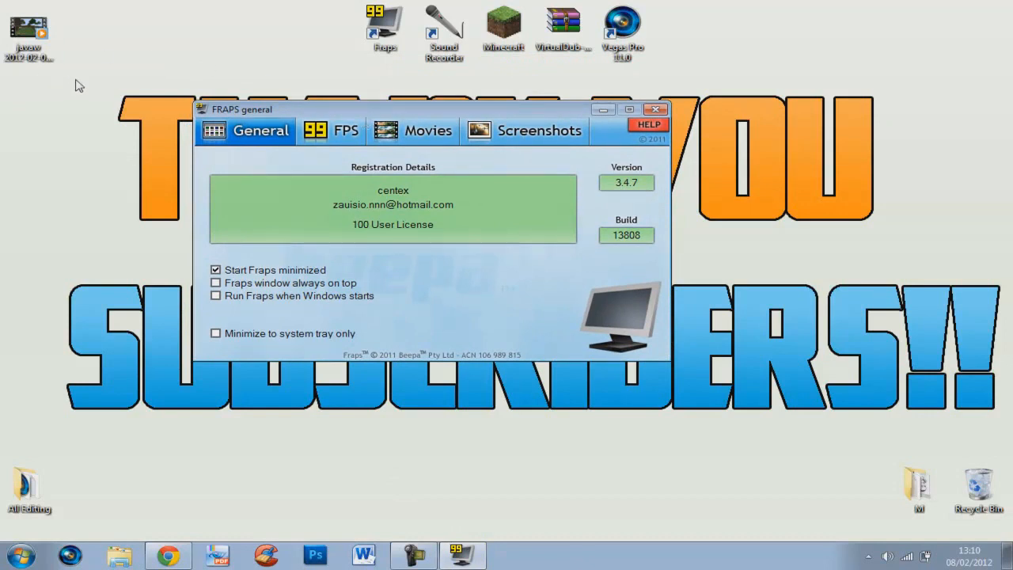
Review the General, FPS and Movies settings in Fraps, including the benchmark and overlay hotkeys and the video and sound capture options.
{"action": "left_click", "coordinate": [338, 139]}
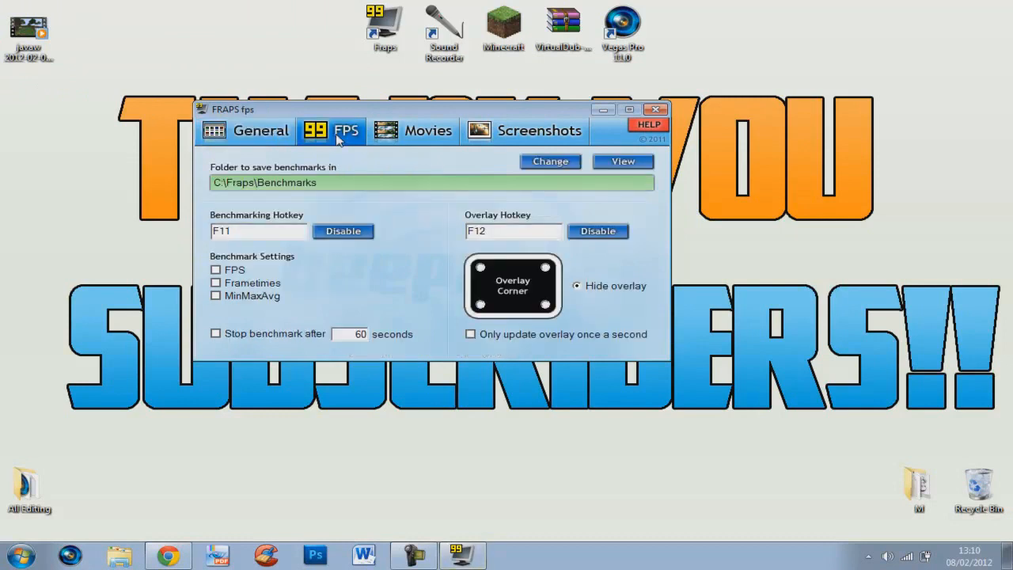
{"action": "left_click", "coordinate": [412, 133]}
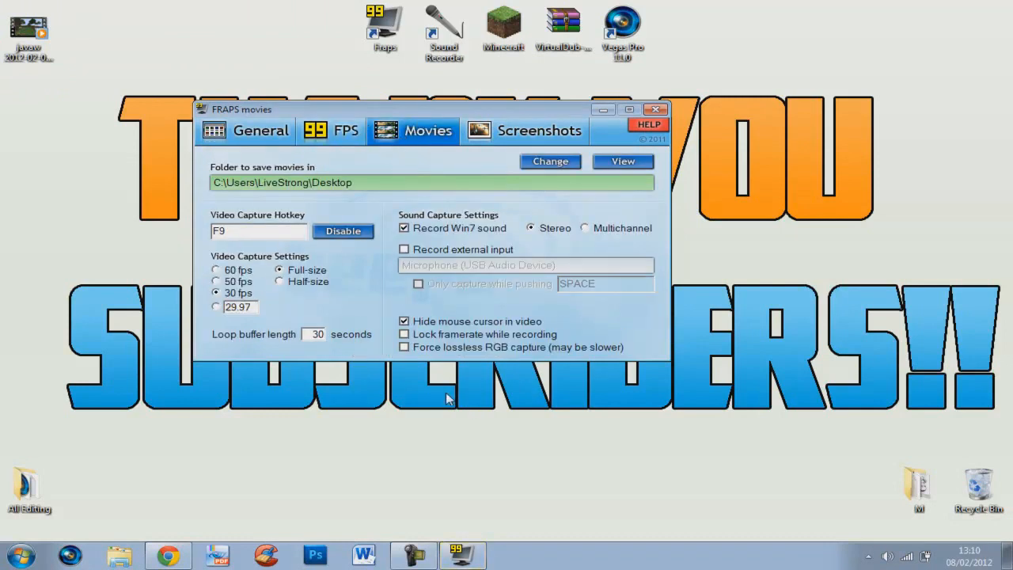
{"action": "left_click", "coordinate": [272, 137]}
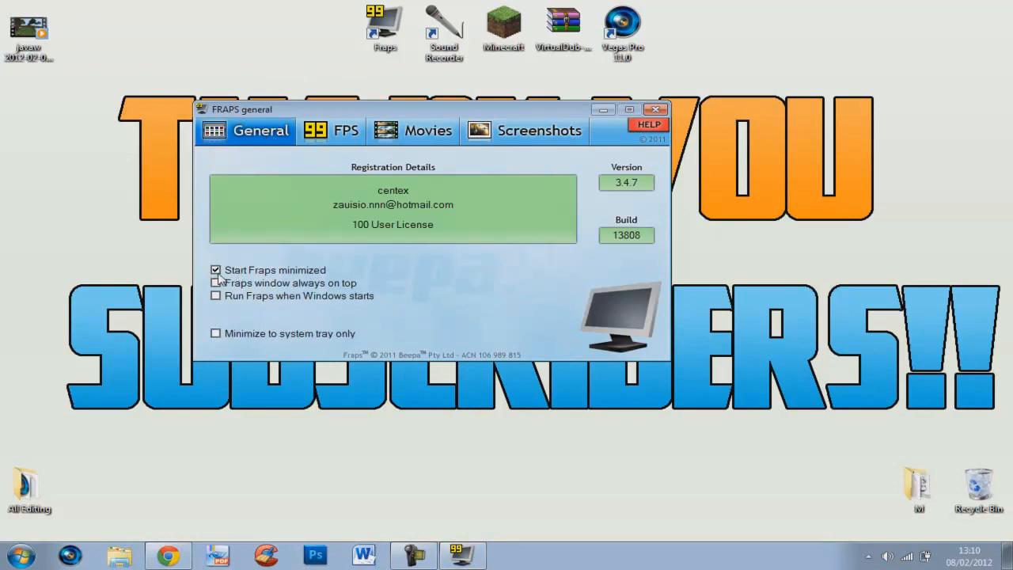
{"action": "left_click", "coordinate": [337, 140]}
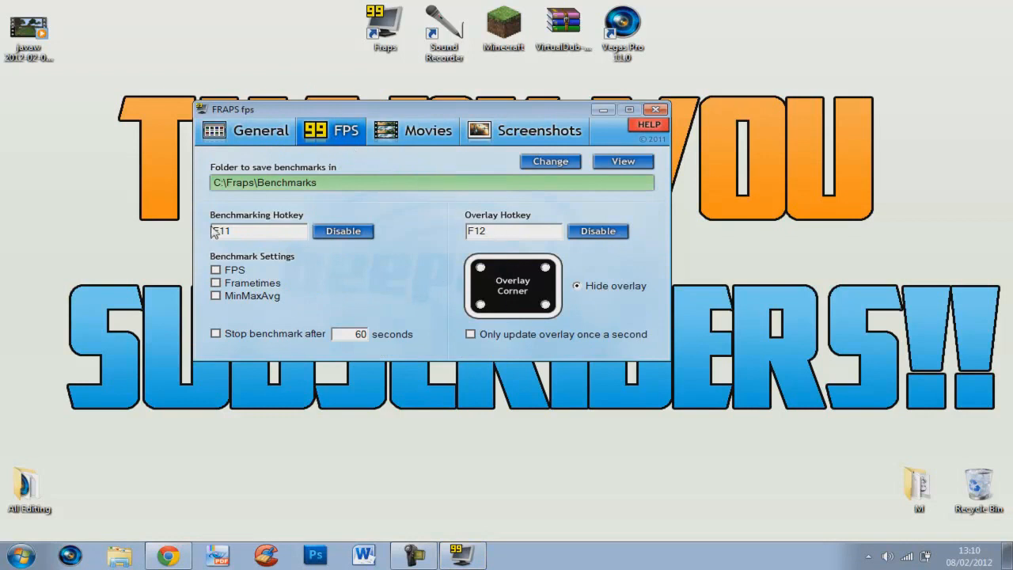
{"action": "left_click", "coordinate": [479, 269]}
{"action": "left_click", "coordinate": [417, 134]}
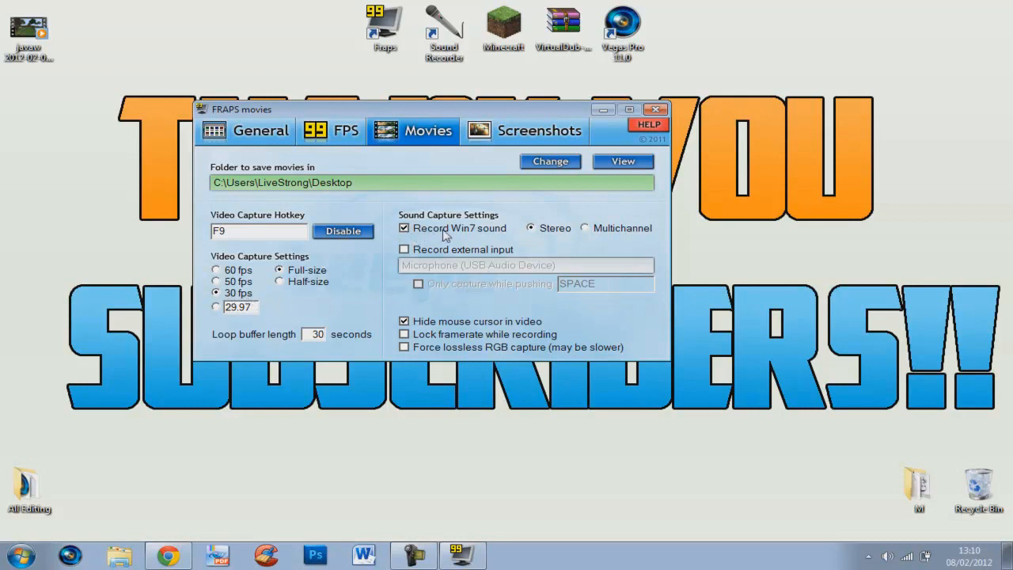
{"action": "left_click", "coordinate": [403, 250]}
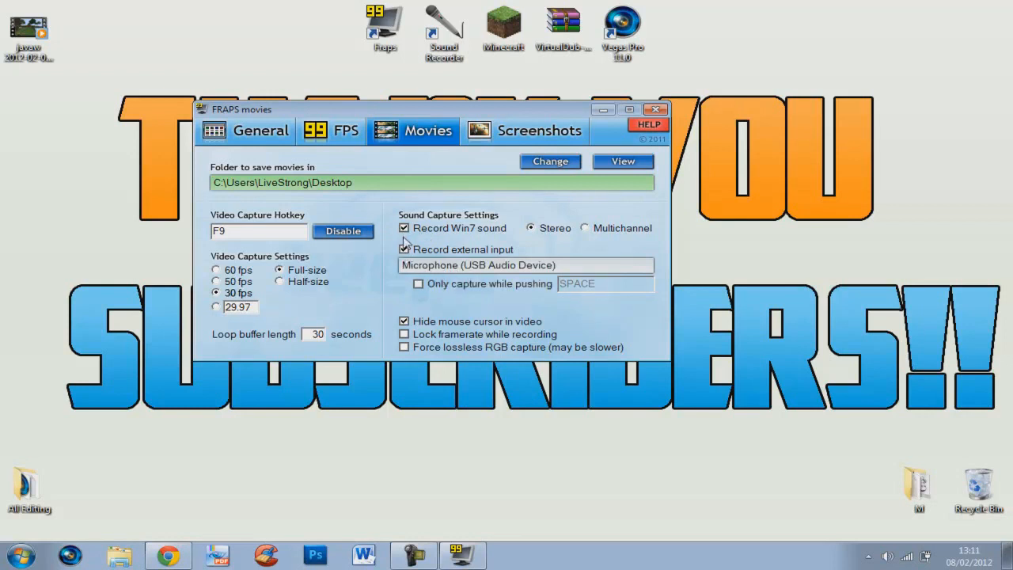
{"action": "left_click", "coordinate": [403, 250]}
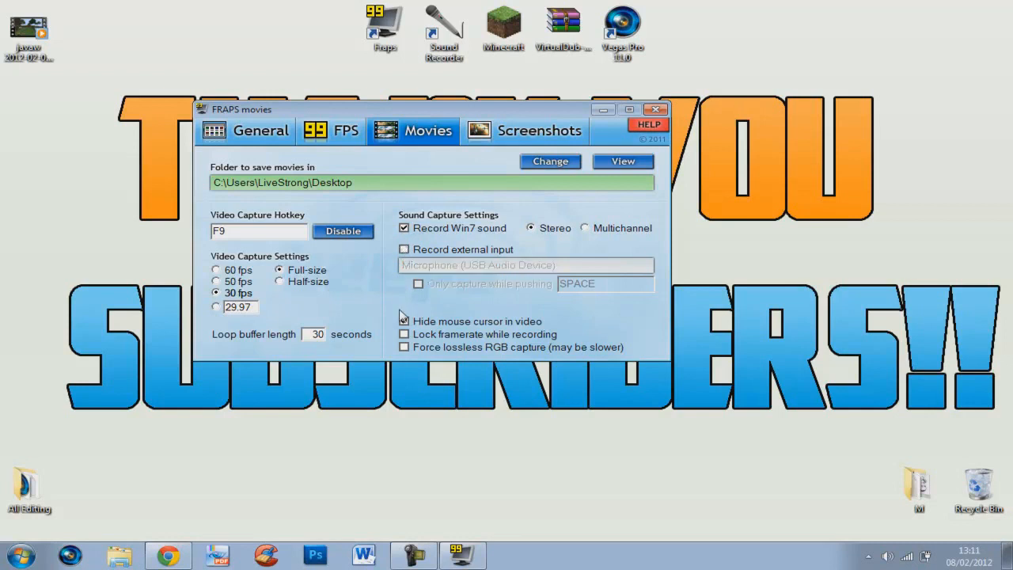
{"action": "left_click", "coordinate": [404, 347]}
Set the folder for saving Fraps movies to the Desktop and exit Fraps.
{"action": "left_click", "coordinate": [530, 166]}
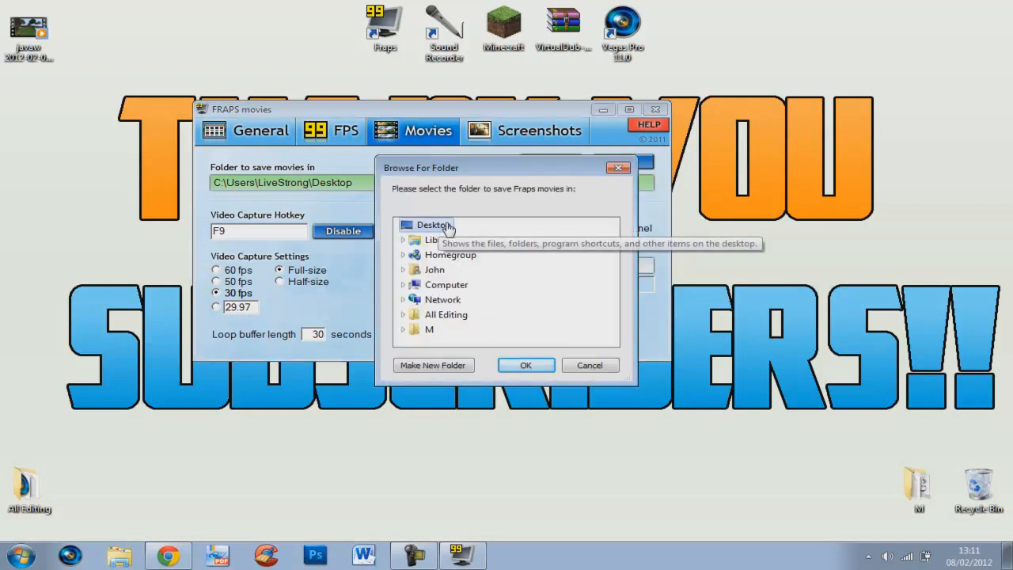
{"action": "left_click", "coordinate": [538, 365]}
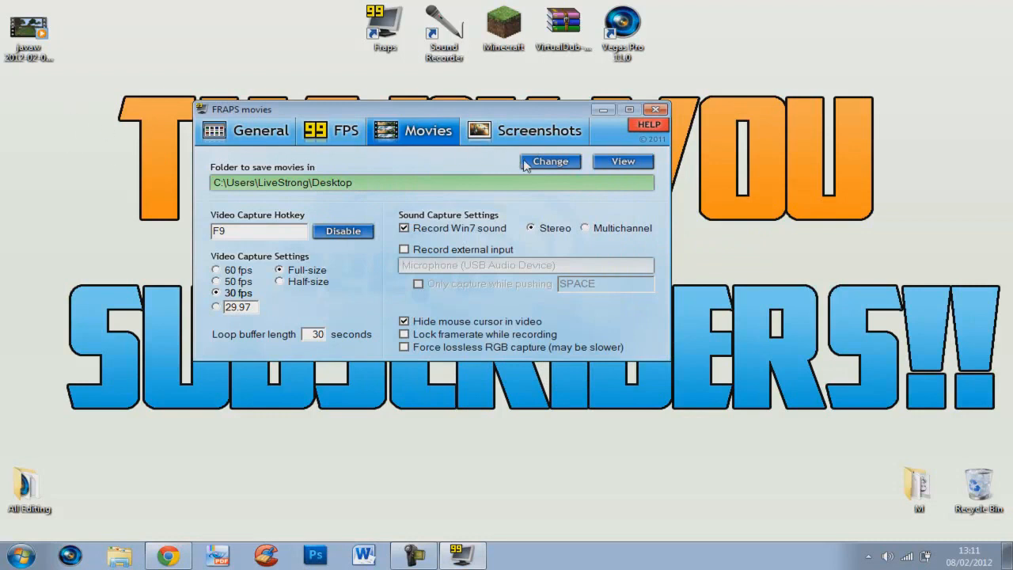
{"action": "left_click", "coordinate": [656, 109]}
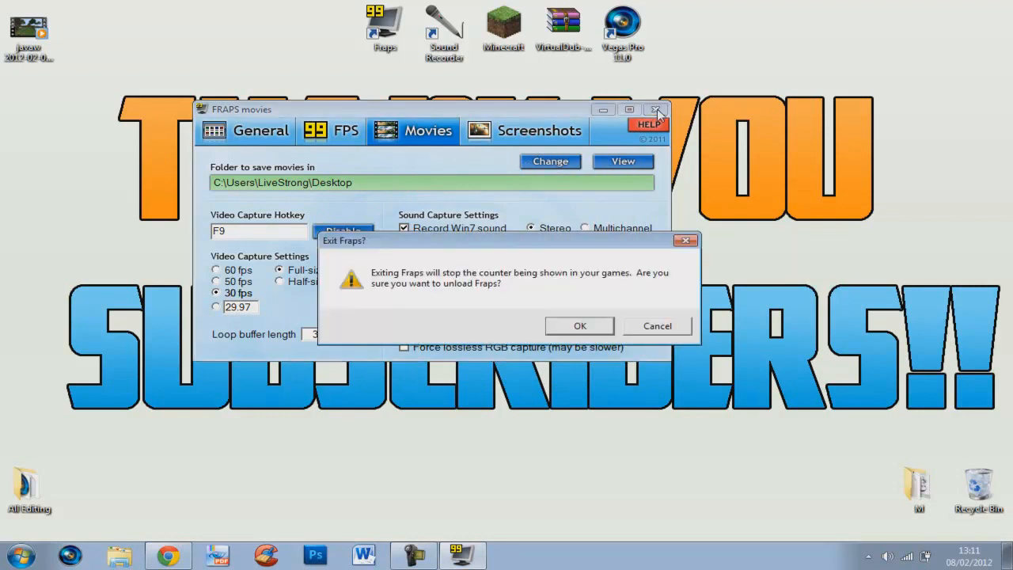
{"action": "left_click", "coordinate": [580, 326]}
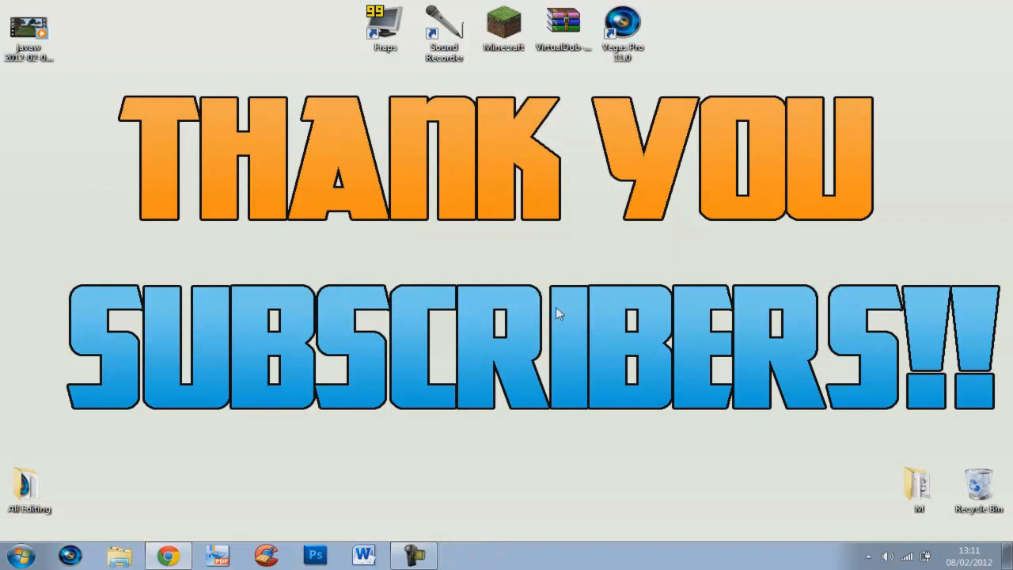
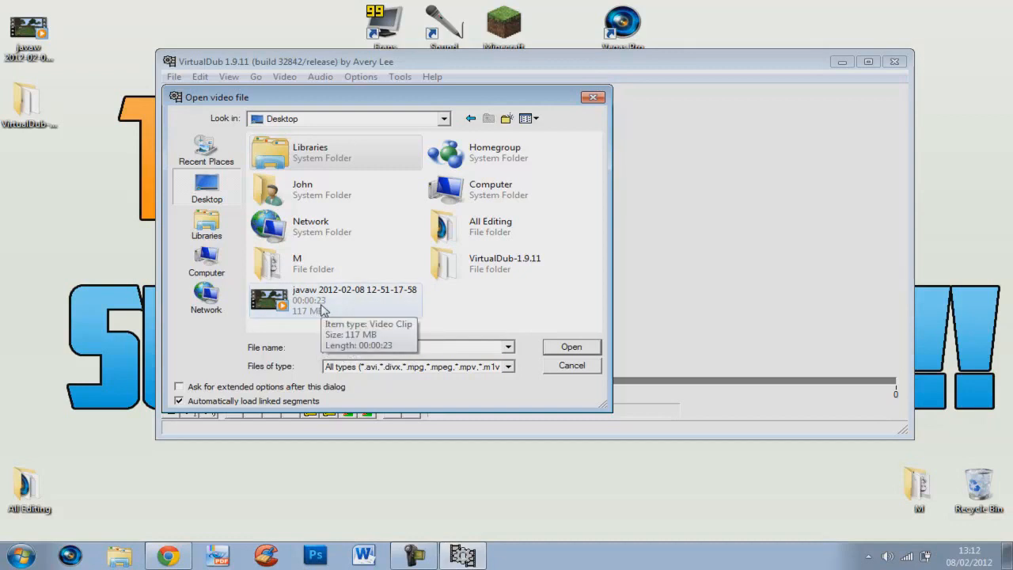
{"action": "double_click", "coordinate": [321, 305]}
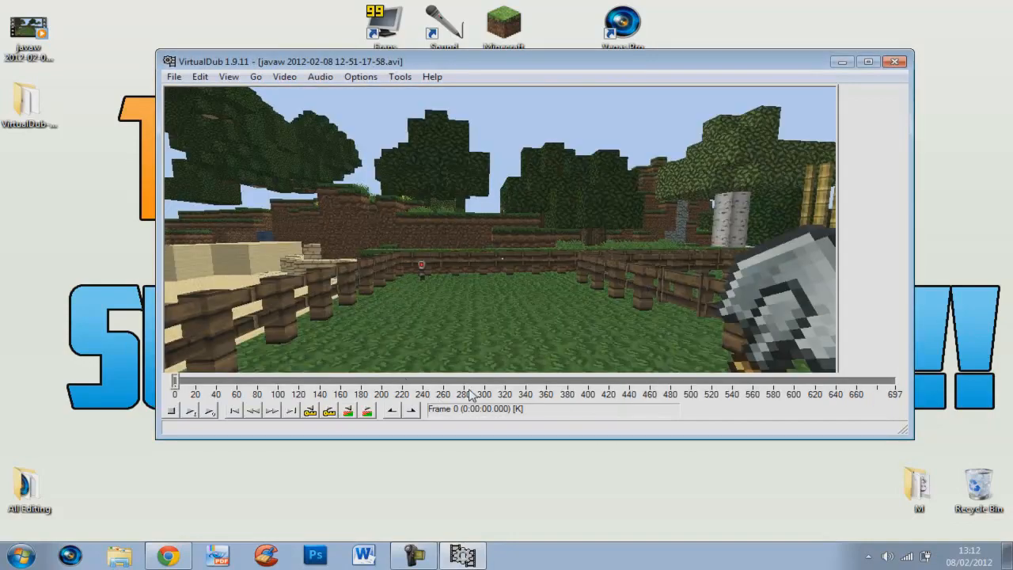
{"action": "left_click", "coordinate": [467, 382]}
{"action": "left_click_drag", "start_coordinate": [470, 383], "coordinate": [167, 381]}
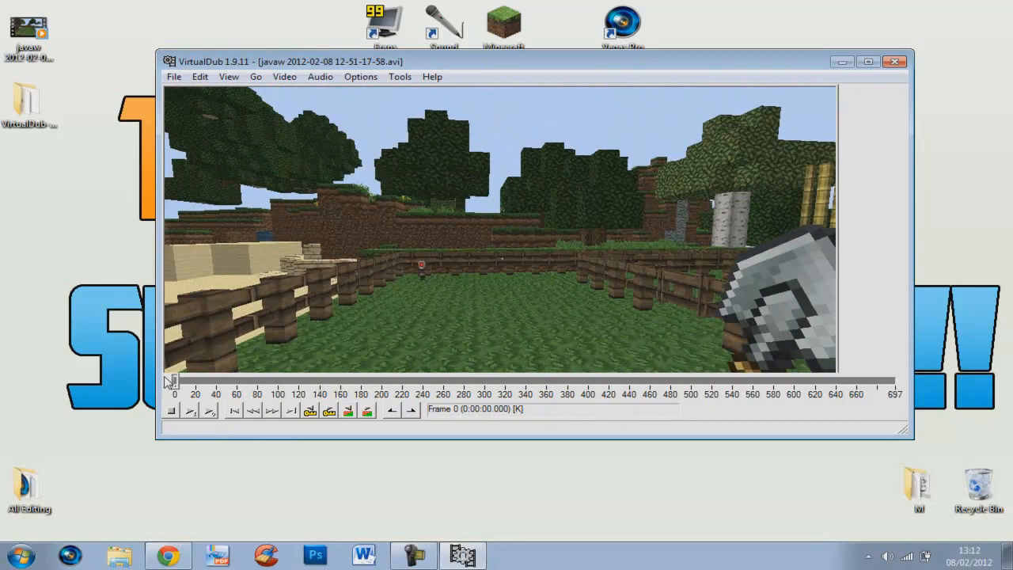
Set the video compression for the loaded clip to the Xvid MPEG-4 Codec.
{"action": "left_click", "coordinate": [284, 76]}
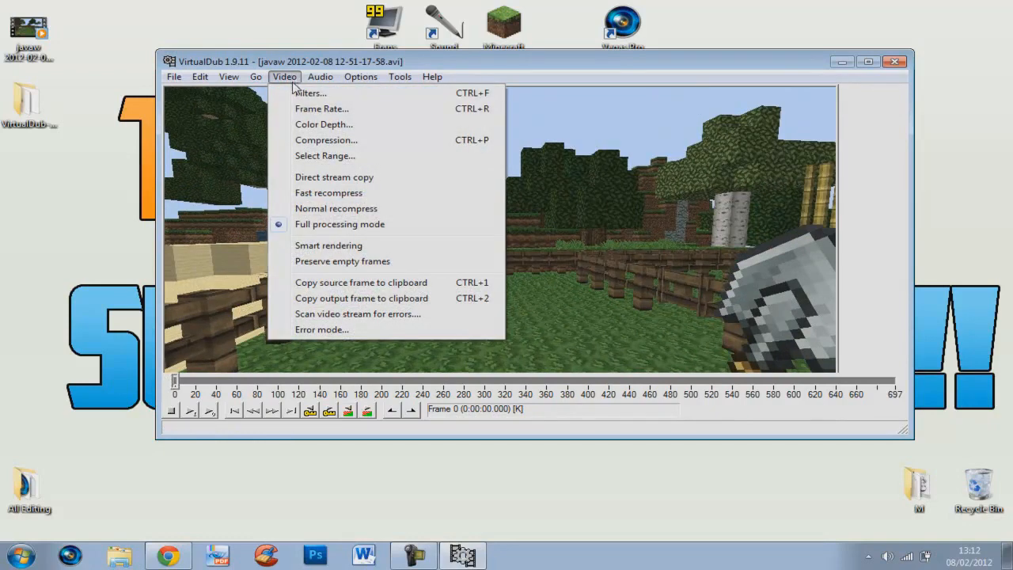
{"action": "left_click", "coordinate": [353, 145]}
{"action": "left_click", "coordinate": [242, 209]}
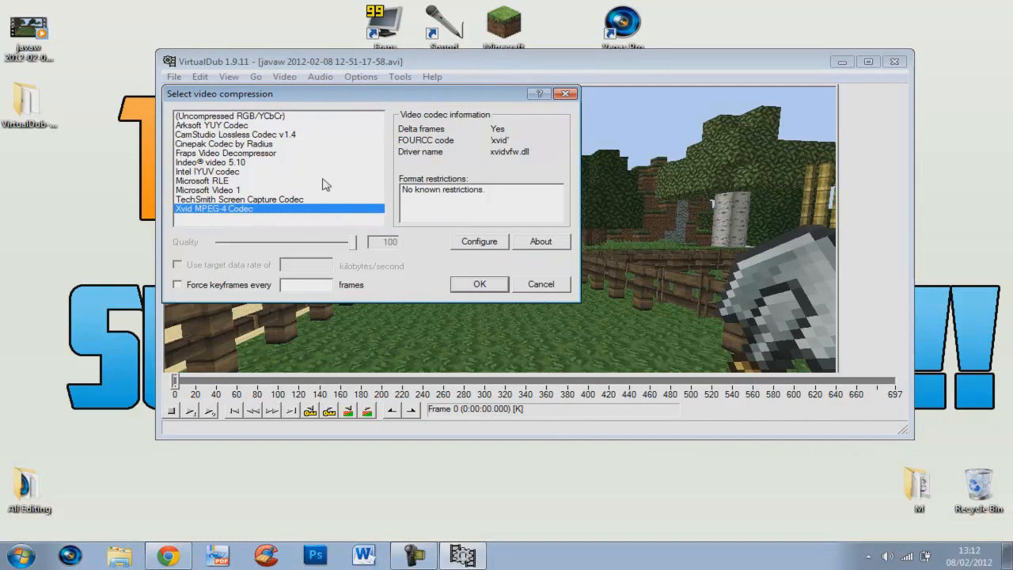
{"action": "left_click", "coordinate": [468, 287]}
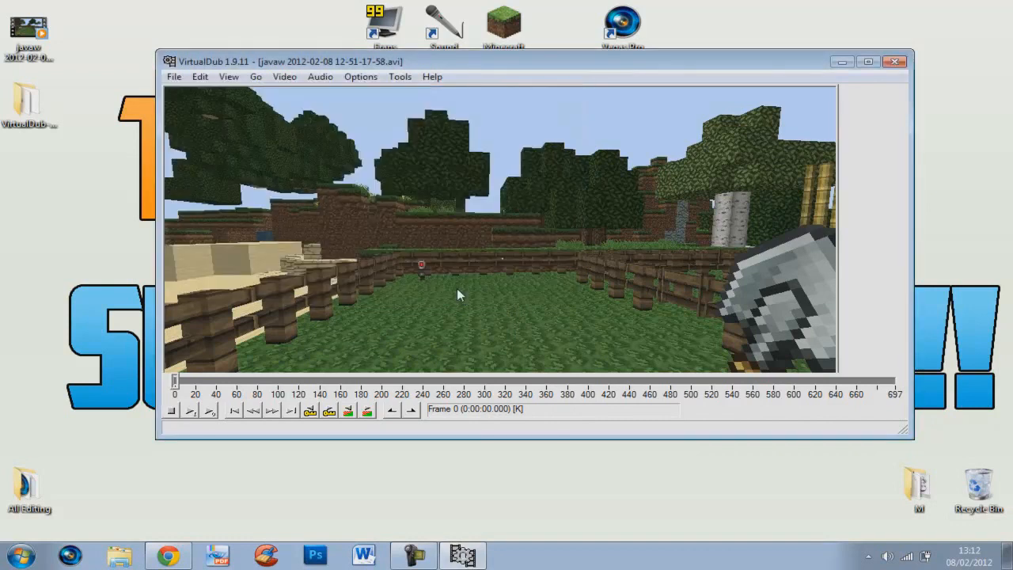
Save the clip as an AVI file named test on the Desktop.
{"action": "left_click", "coordinate": [172, 79]}
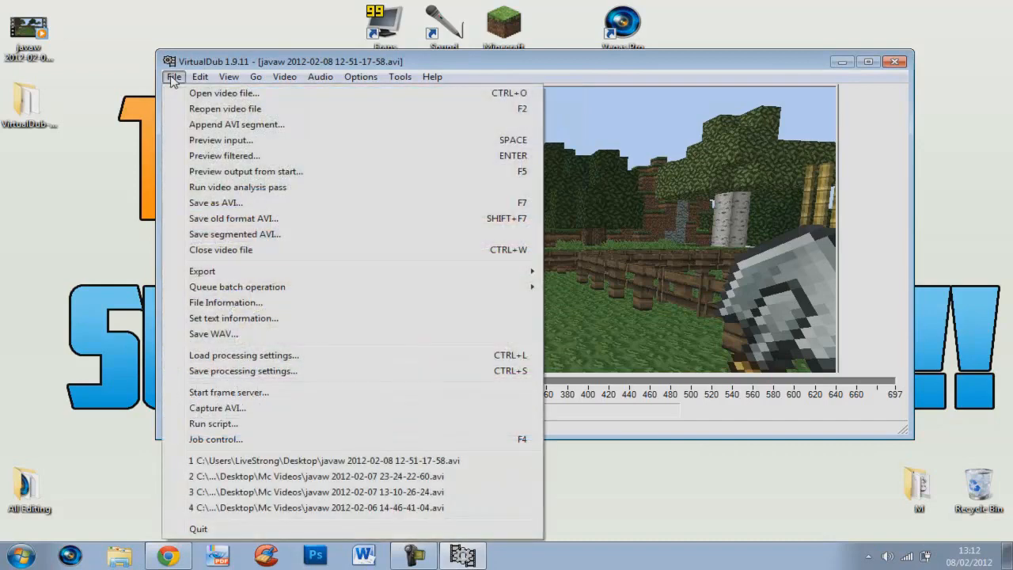
{"action": "left_click", "coordinate": [246, 202]}
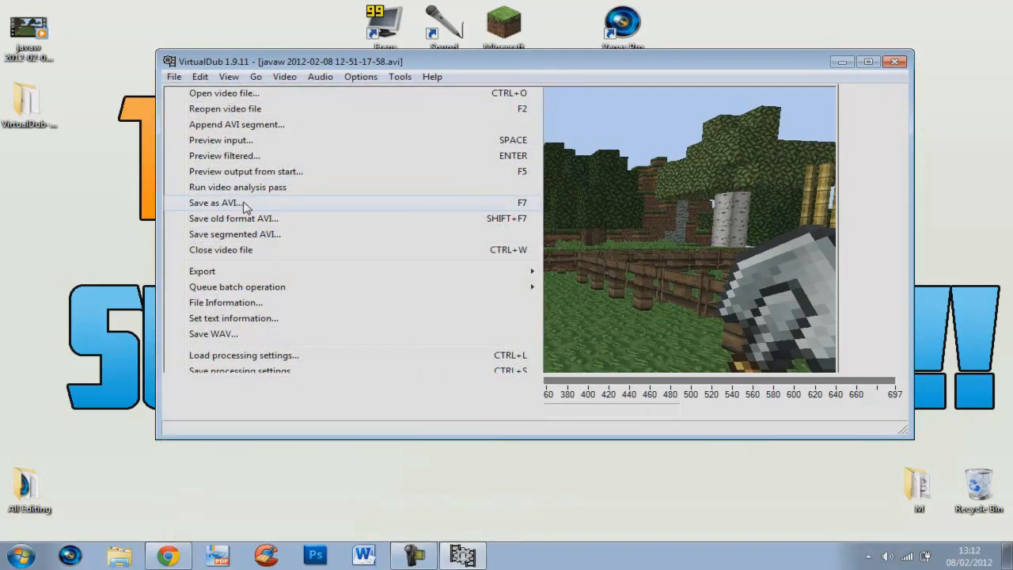
{"action": "left_click", "coordinate": [245, 116]}
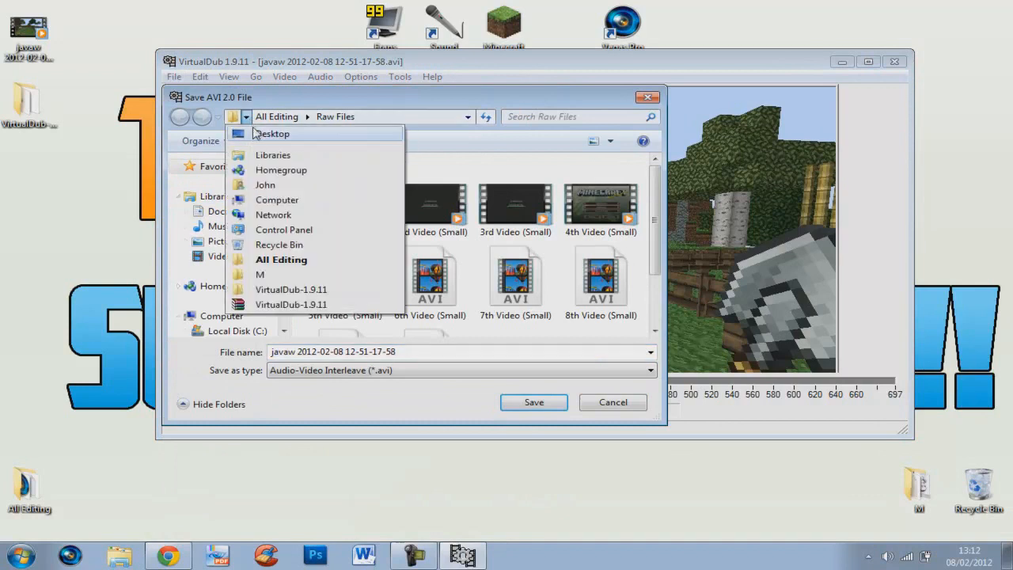
{"action": "left_click", "coordinate": [258, 134]}
{"action": "left_click", "coordinate": [418, 353]}
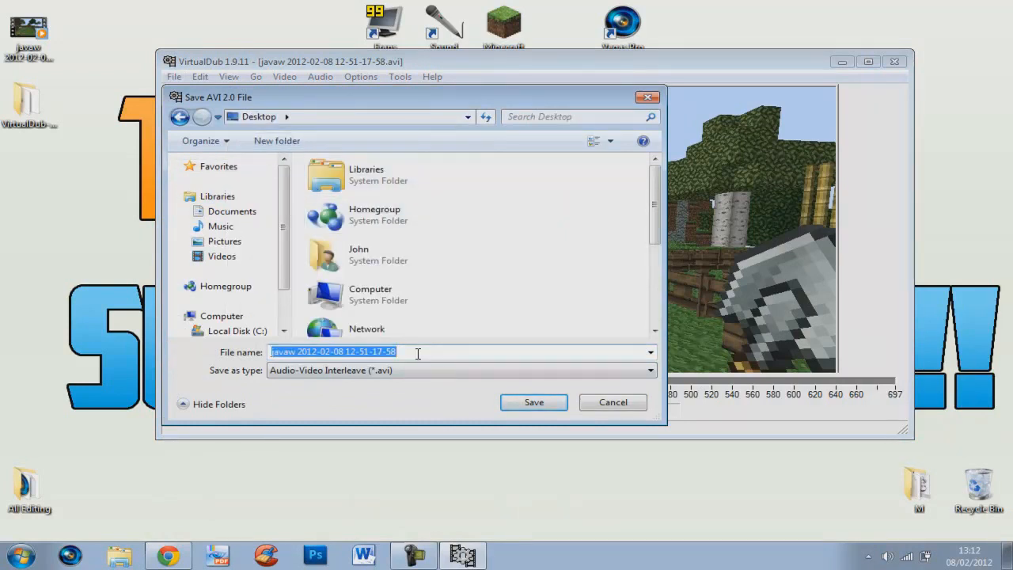
{"action": "type", "text": "test"}
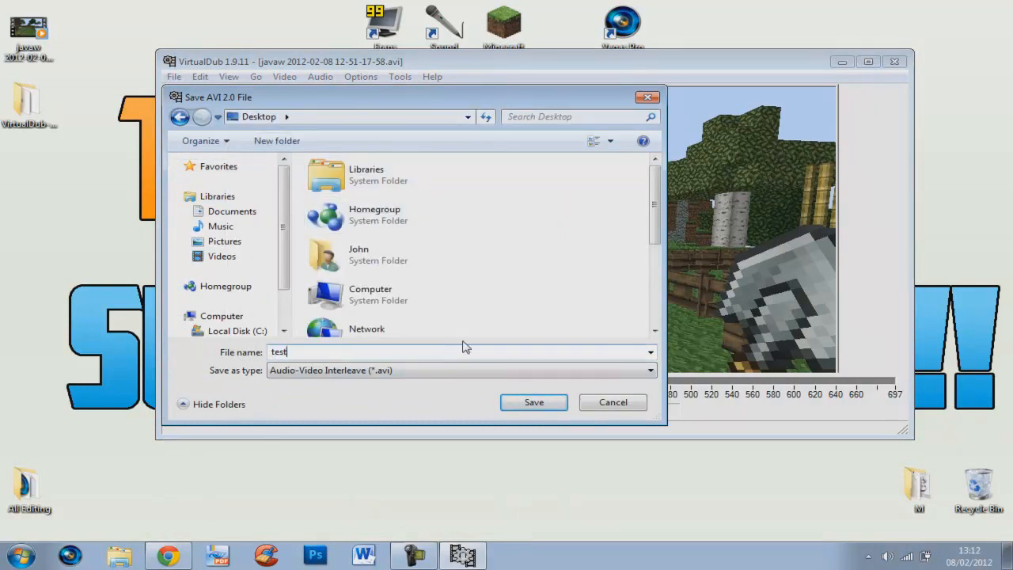
{"action": "left_click", "coordinate": [535, 403]}
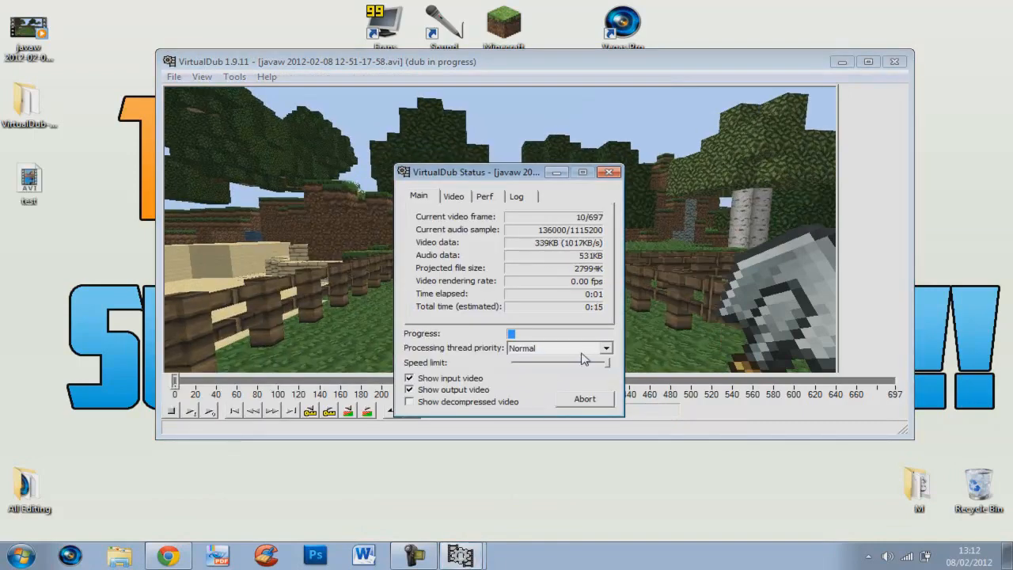
Set the processing thread priority to Highest and turn off showing the input and output video during the save.
{"action": "left_click", "coordinate": [605, 348]}
{"action": "left_click", "coordinate": [606, 378]}
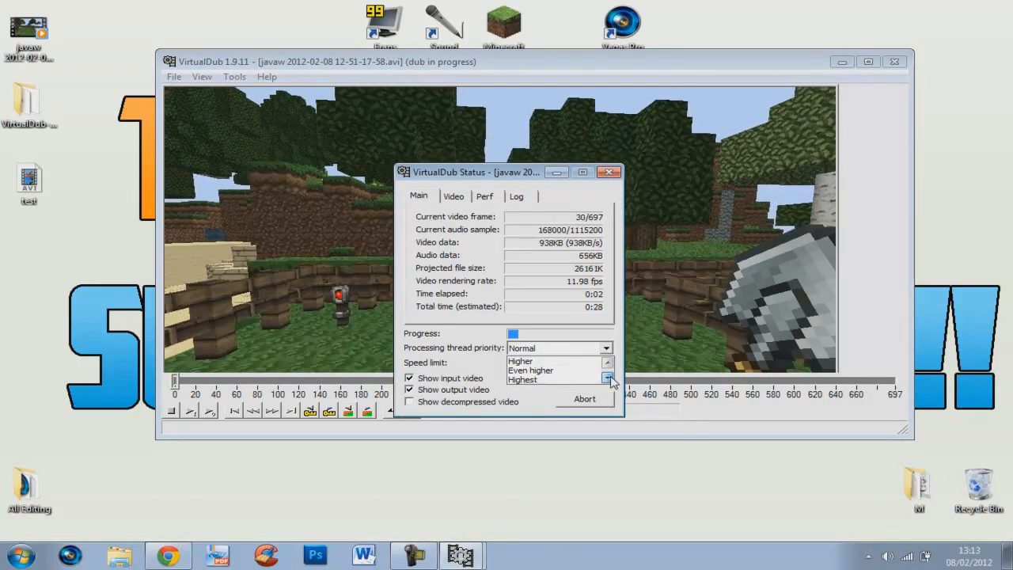
{"action": "left_click", "coordinate": [550, 397]}
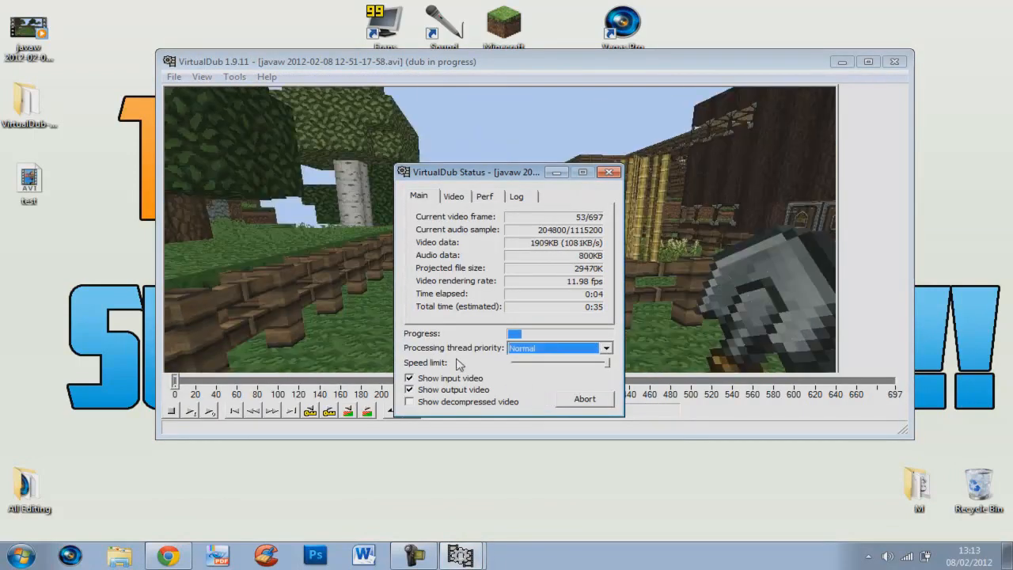
{"action": "left_click", "coordinate": [605, 347]}
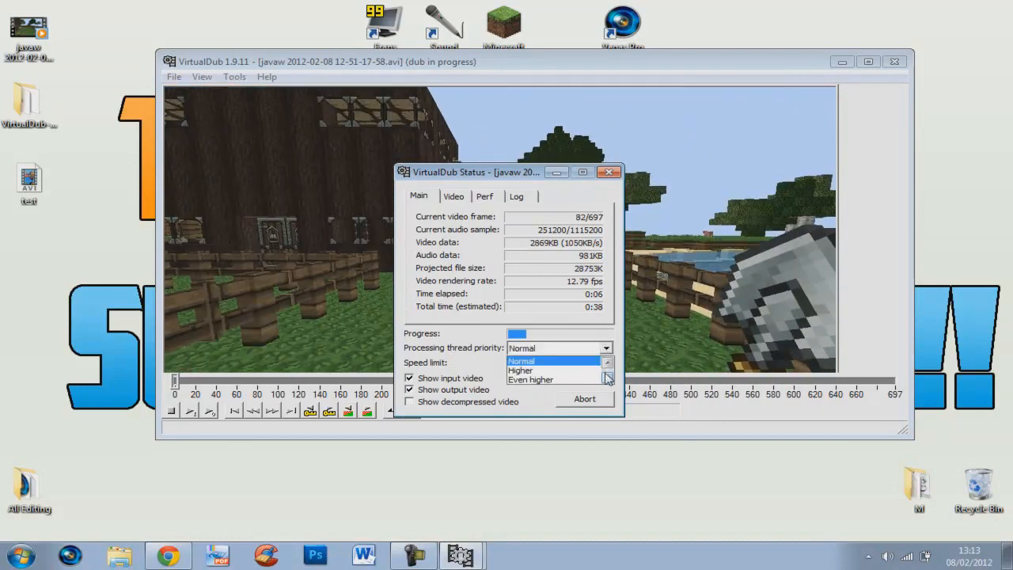
{"action": "left_click", "coordinate": [607, 378]}
{"action": "left_click", "coordinate": [573, 380]}
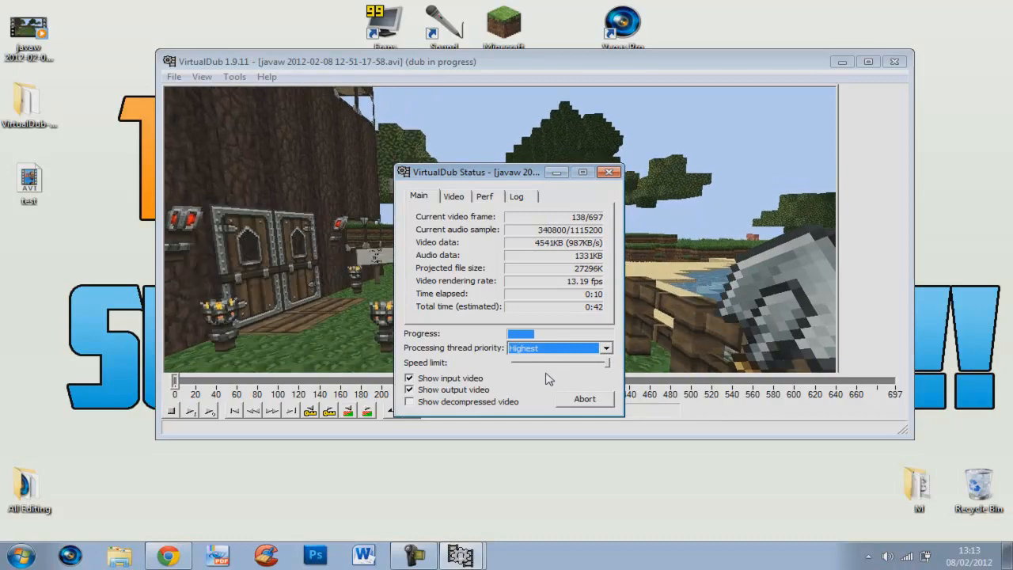
{"action": "left_click", "coordinate": [409, 378]}
{"action": "left_click", "coordinate": [409, 389]}
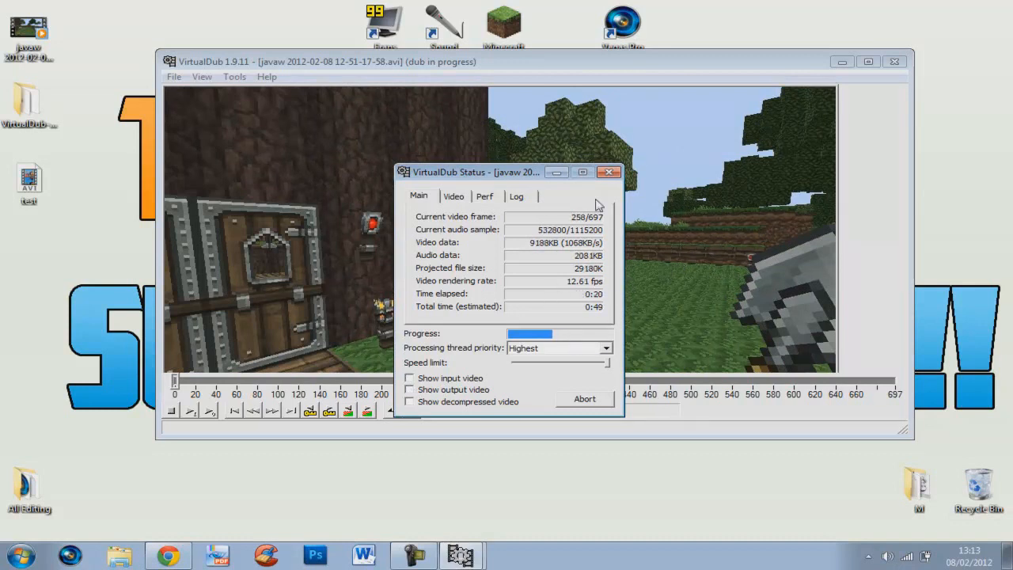
Minimize both VirtualDub windows, launch Vegas Pro 11.0 from the desktop and bring its window into view.
{"action": "left_click", "coordinate": [557, 172]}
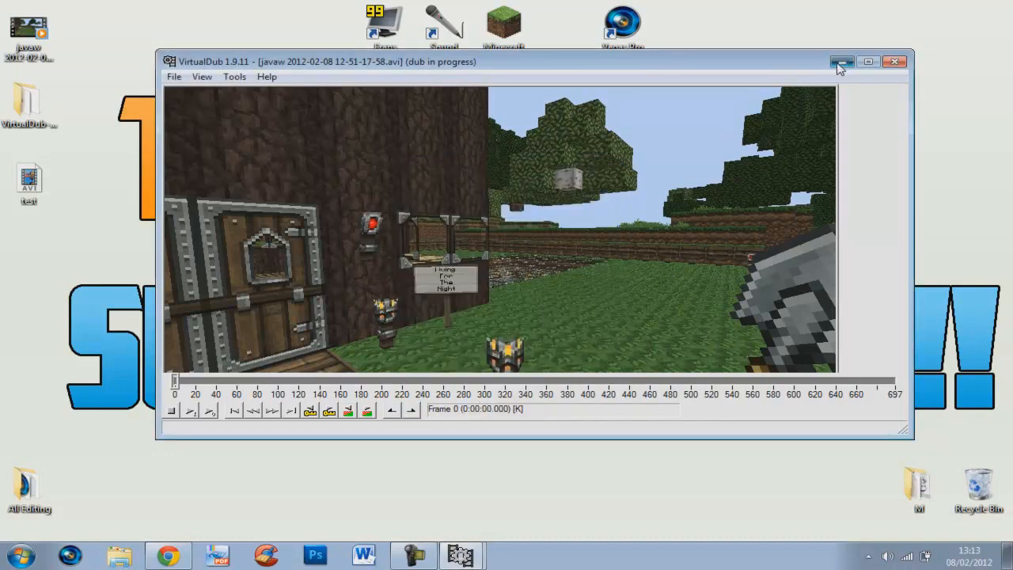
{"action": "left_click", "coordinate": [841, 63]}
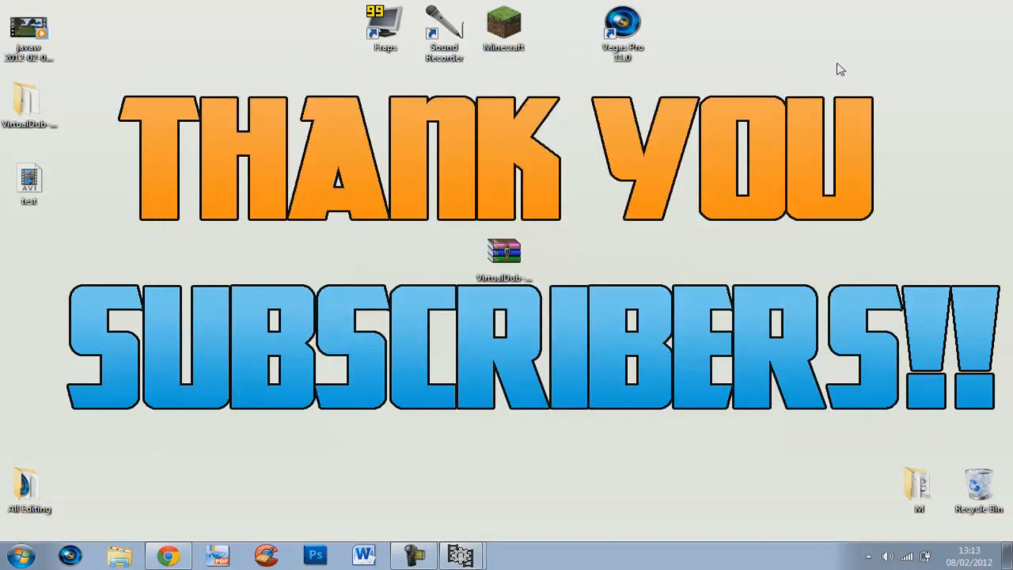
{"action": "double_click", "coordinate": [626, 49]}
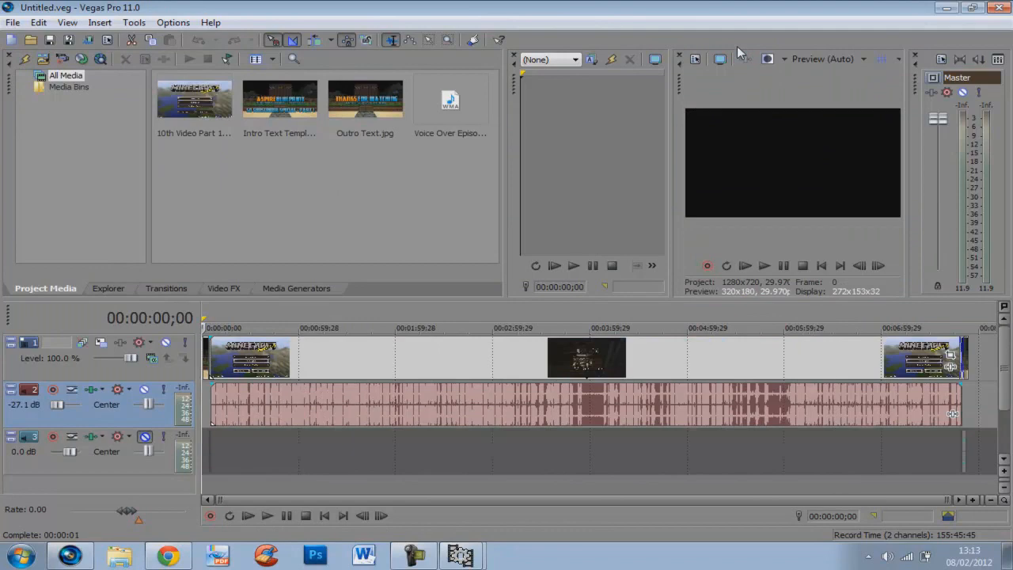
{"action": "left_click", "coordinate": [948, 8]}
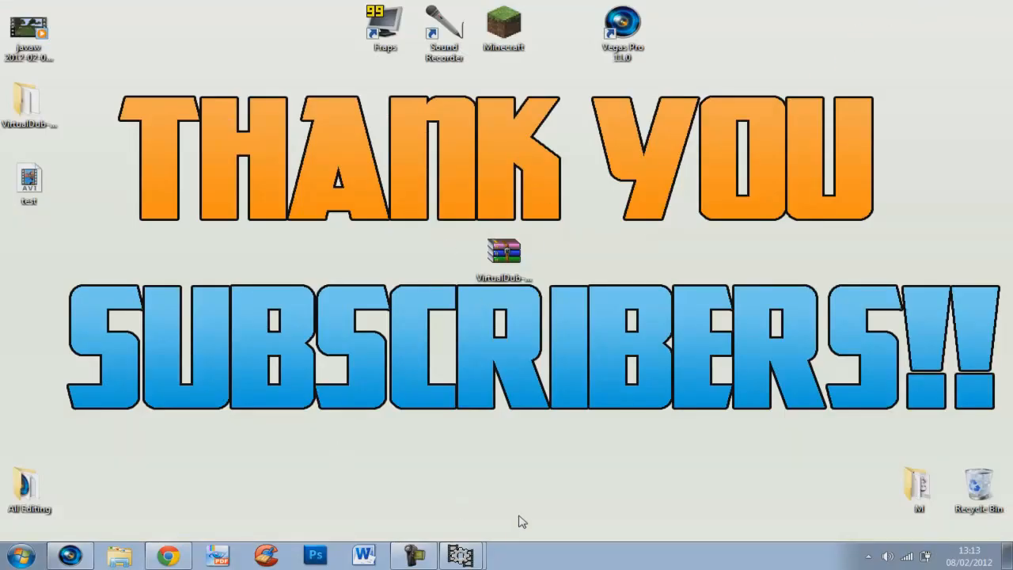
{"action": "left_click", "coordinate": [69, 555]}
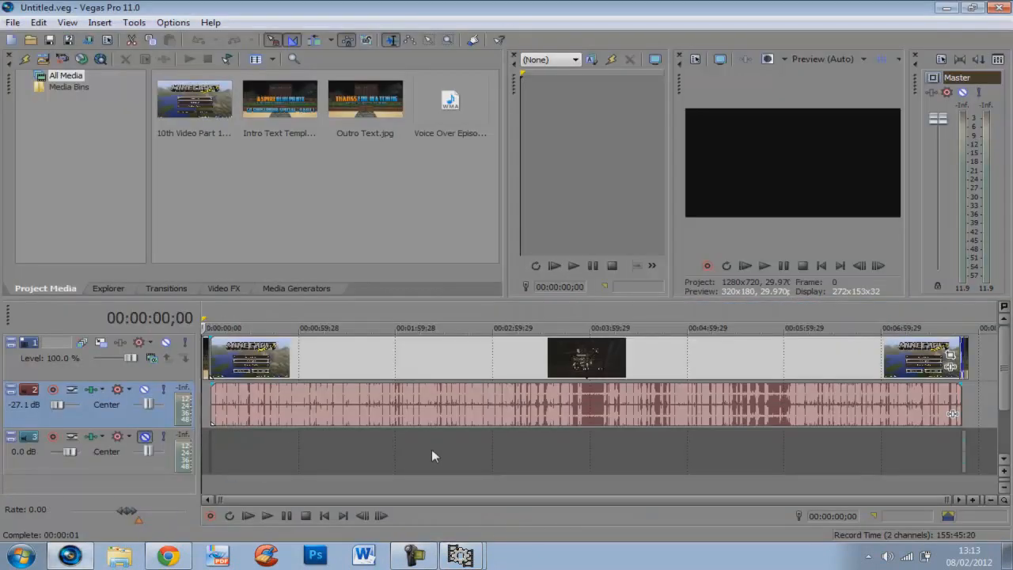
Create a new project with the HDV 720-30p (1280x720, 29.970 fps) template and minimize Vegas Pro.
{"action": "left_click", "coordinate": [13, 22]}
{"action": "left_click", "coordinate": [19, 38]}
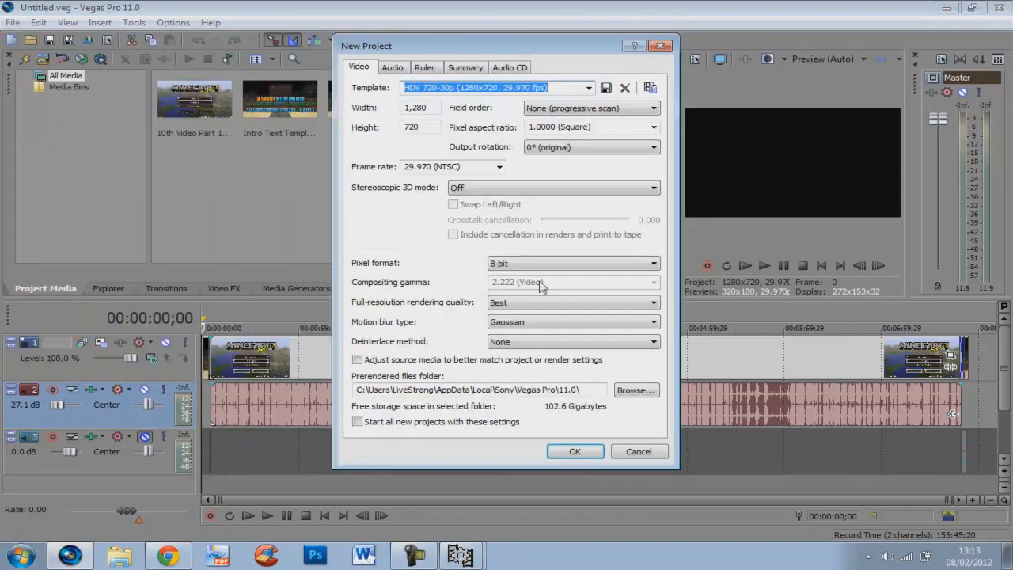
{"action": "left_click", "coordinate": [578, 450]}
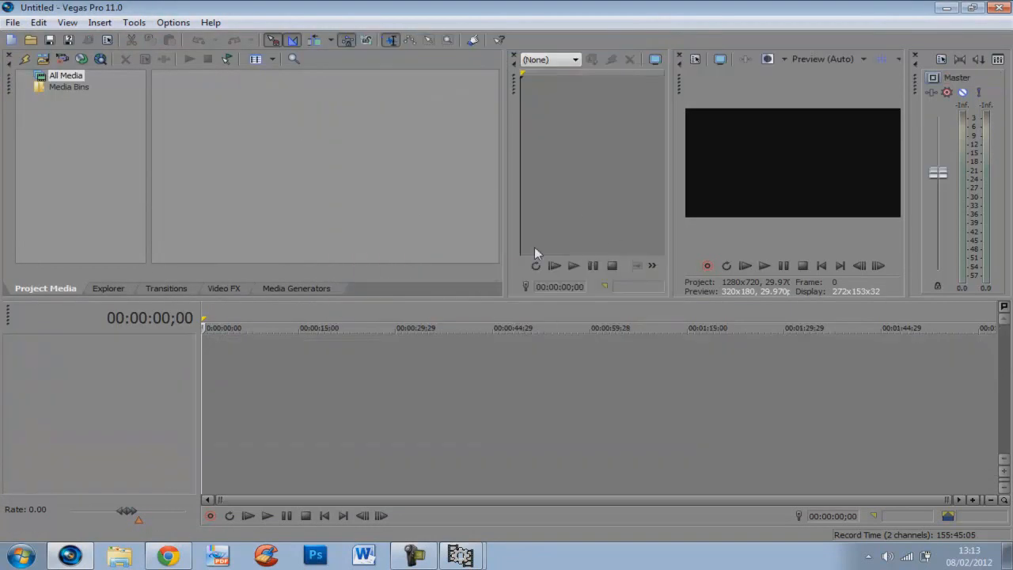
{"action": "left_click", "coordinate": [946, 9]}
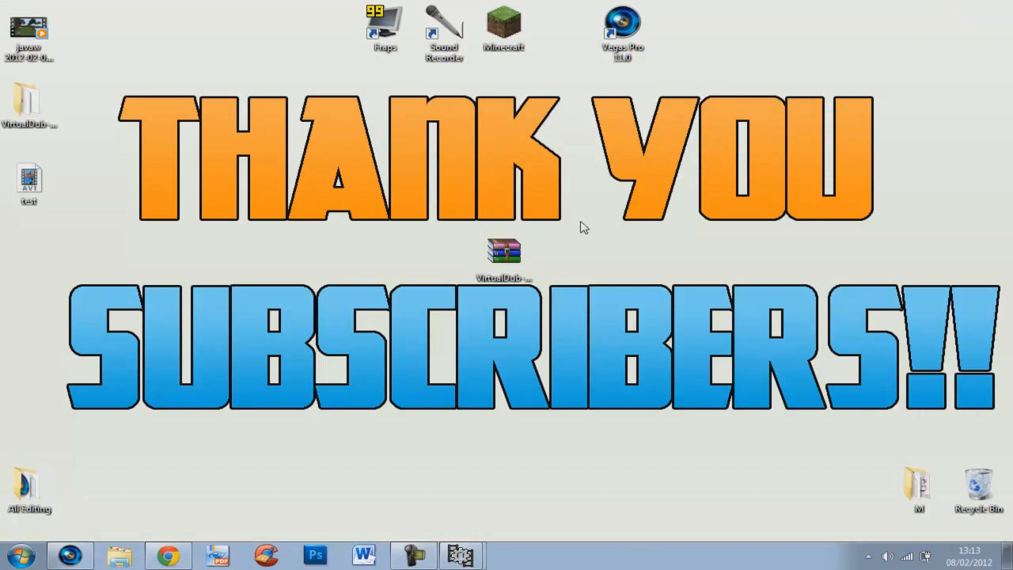
Check on the VirtualDub save and move the VirtualDub archive on the desktop between Minecraft and Vegas Pro.
{"action": "left_click", "coordinate": [472, 556]}
{"action": "left_click", "coordinate": [475, 525]}
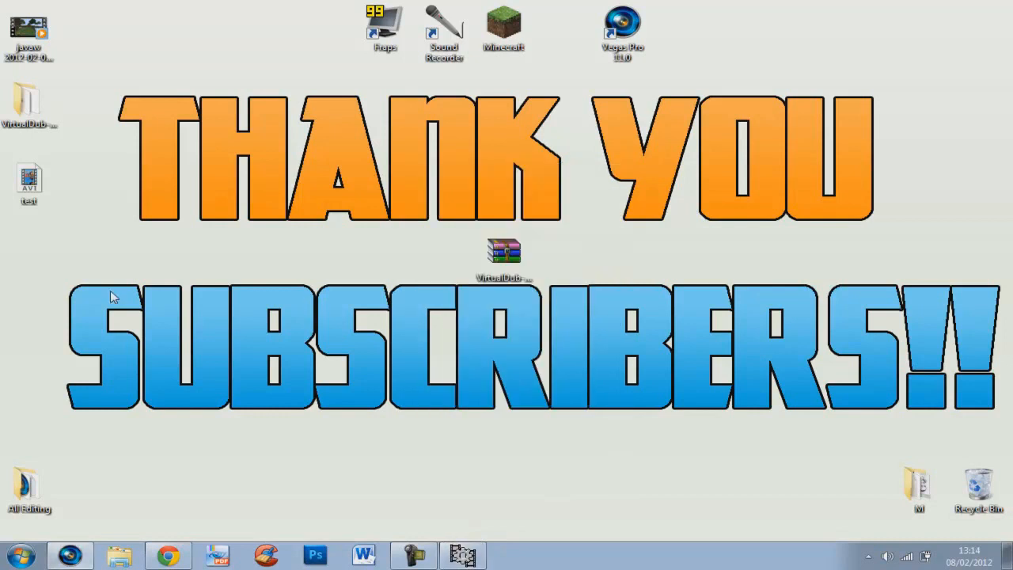
{"action": "left_click_drag", "start_coordinate": [504, 266], "coordinate": [565, 43]}
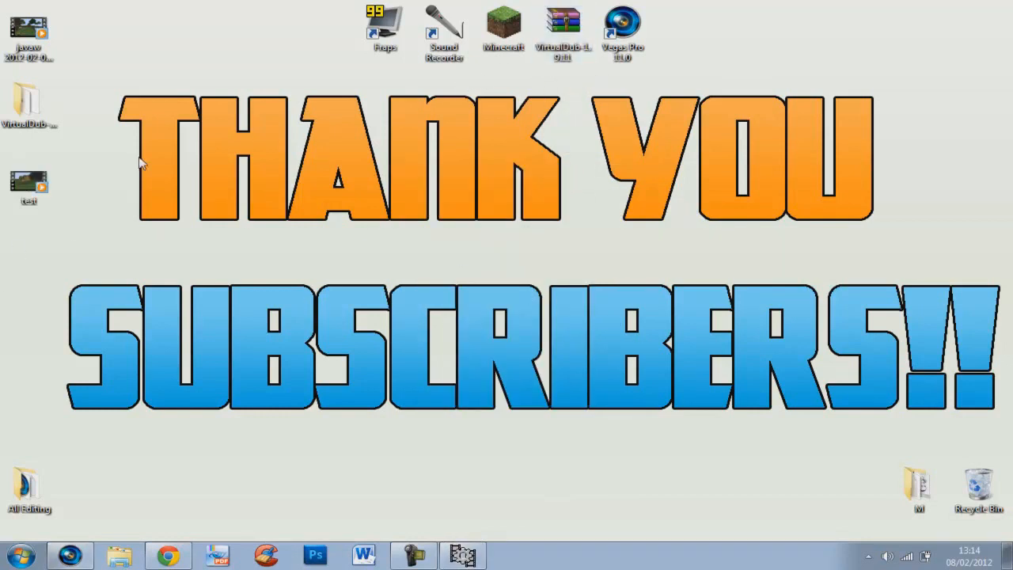
Check the size of the test video on the desktop in its file properties and close them.
{"action": "right_click", "coordinate": [39, 182]}
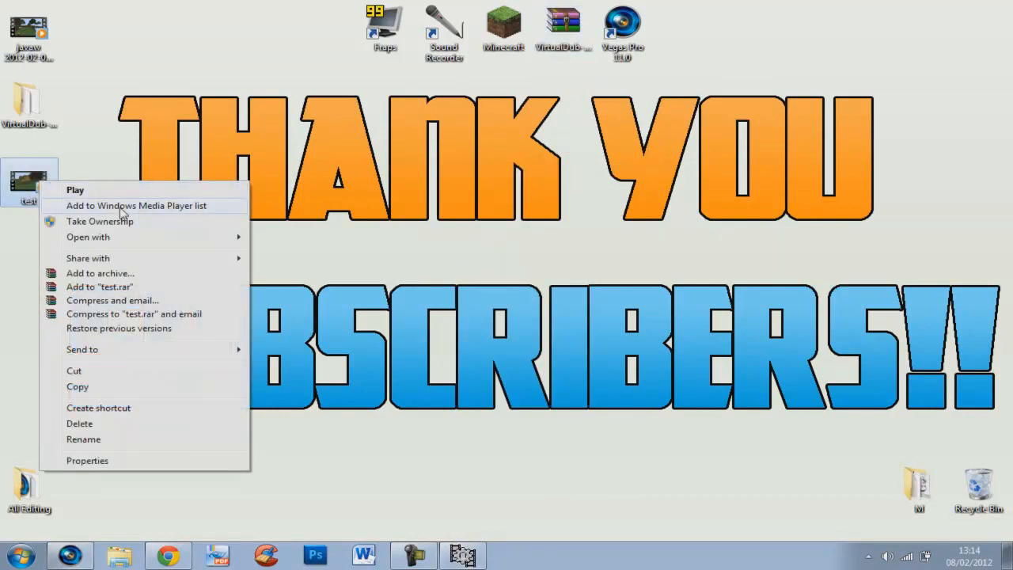
{"action": "left_click", "coordinate": [128, 461]}
{"action": "left_click_drag", "start_coordinate": [190, 193], "coordinate": [306, 121]}
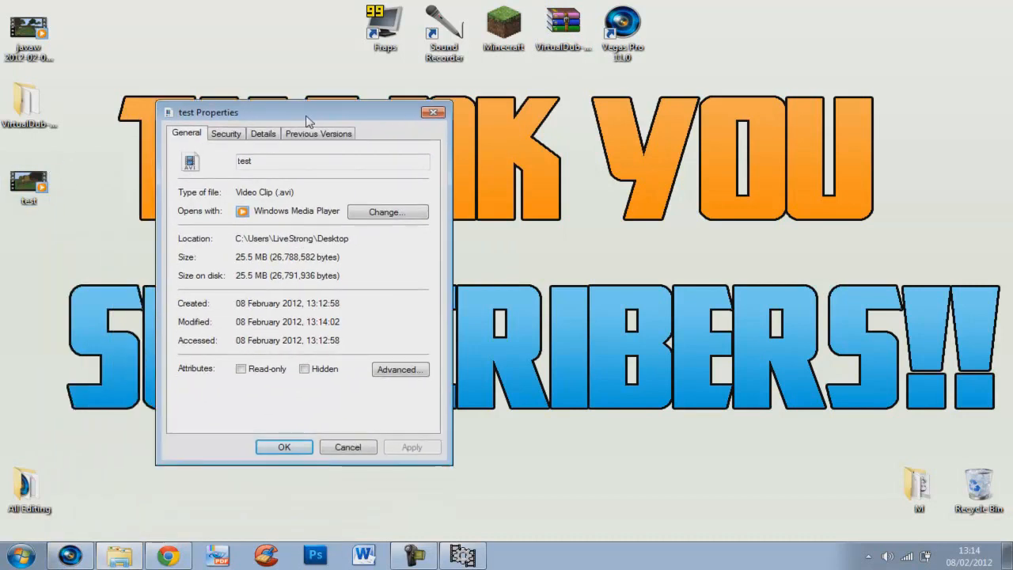
{"action": "left_click", "coordinate": [433, 112]}
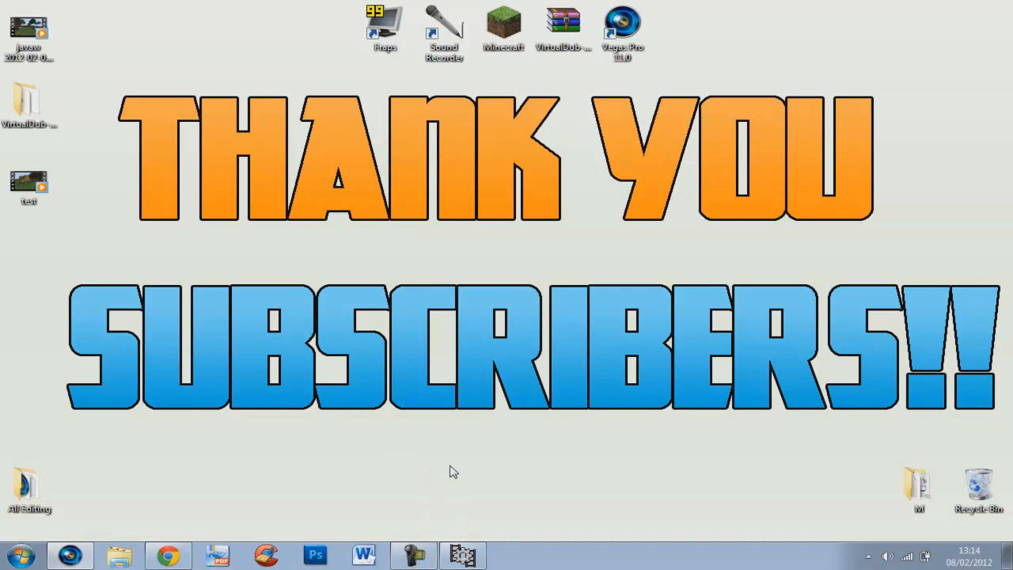
Close VirtualDub and switch to Vegas Pro.
{"action": "left_click", "coordinate": [462, 555]}
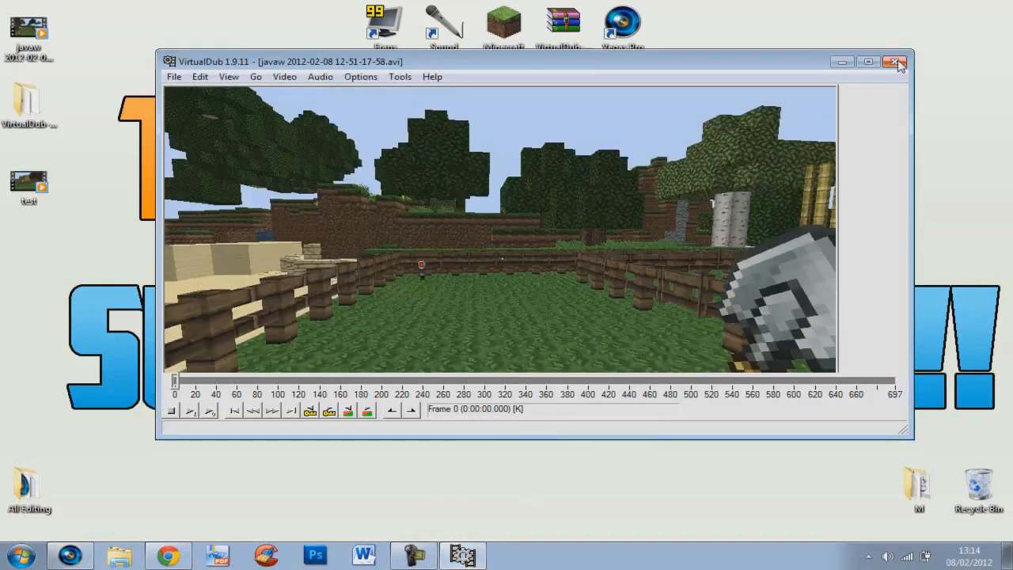
{"action": "left_click", "coordinate": [895, 62]}
{"action": "left_click", "coordinate": [69, 556]}
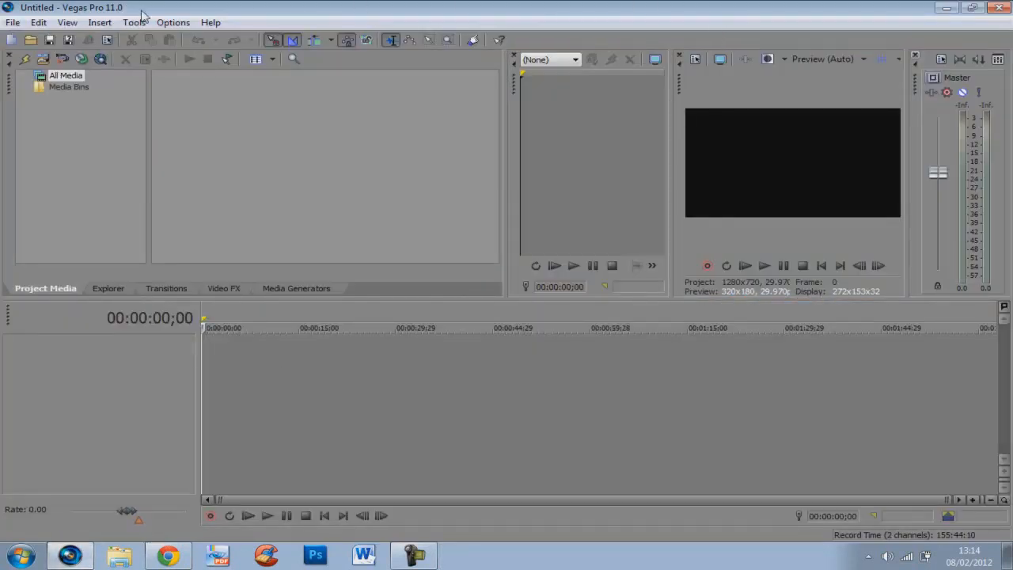
Open the project properties, check the width and height, and choose 29.970 (NTSC) as the frame rate.
{"action": "left_click", "coordinate": [12, 23]}
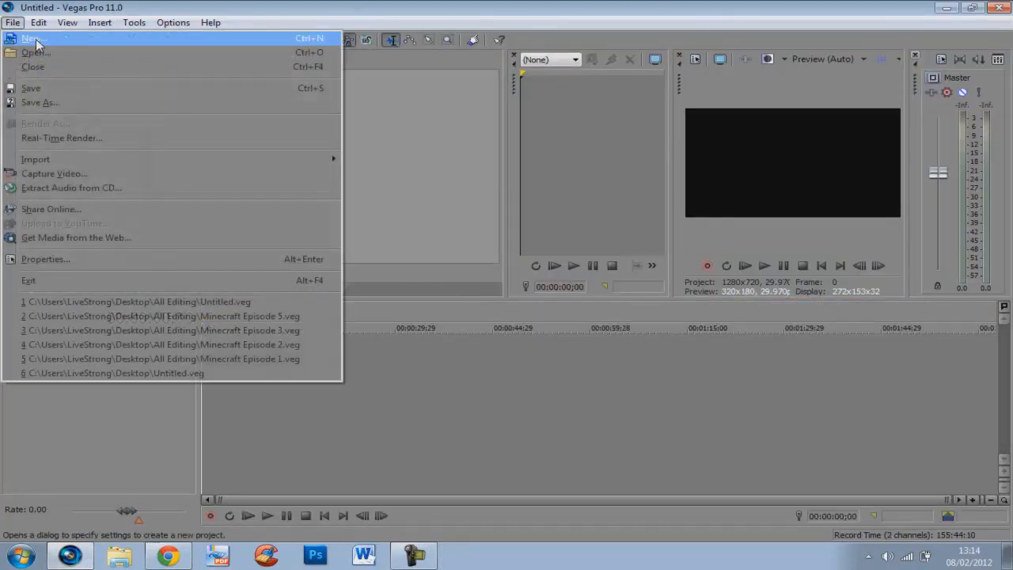
{"action": "left_click", "coordinate": [79, 259]}
{"action": "left_click_drag", "start_coordinate": [448, 54], "coordinate": [449, 64]}
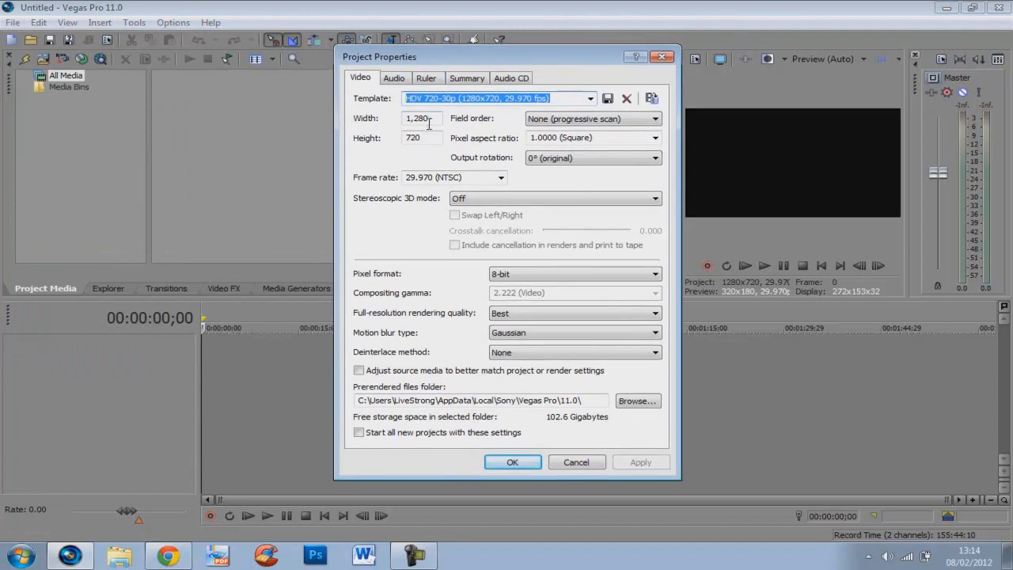
{"action": "left_click", "coordinate": [430, 118]}
{"action": "left_click", "coordinate": [420, 138]}
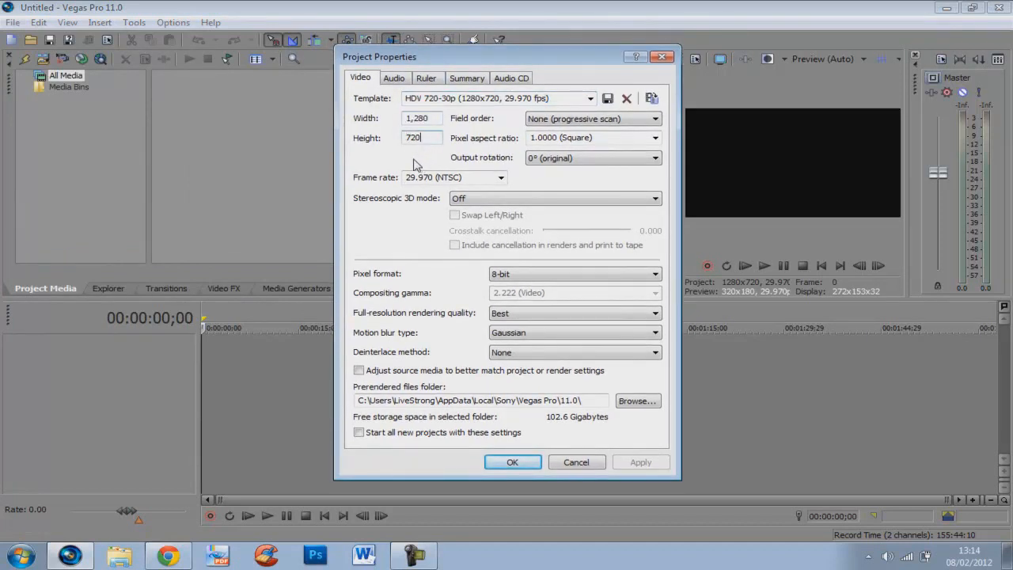
{"action": "left_click", "coordinate": [439, 117]}
{"action": "key", "text": "Tab"}
{"action": "left_click", "coordinate": [501, 177]}
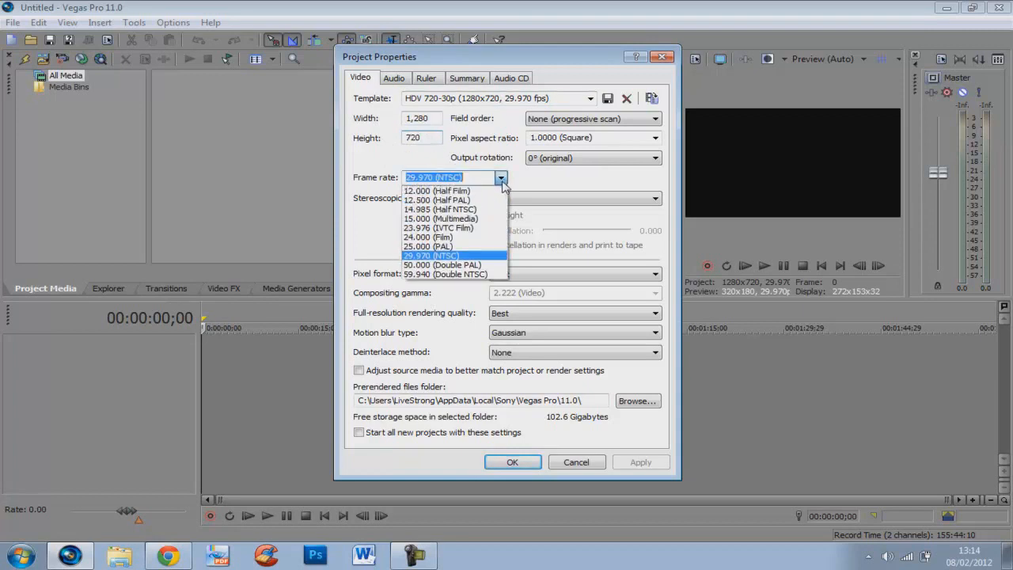
{"action": "left_click", "coordinate": [480, 254]}
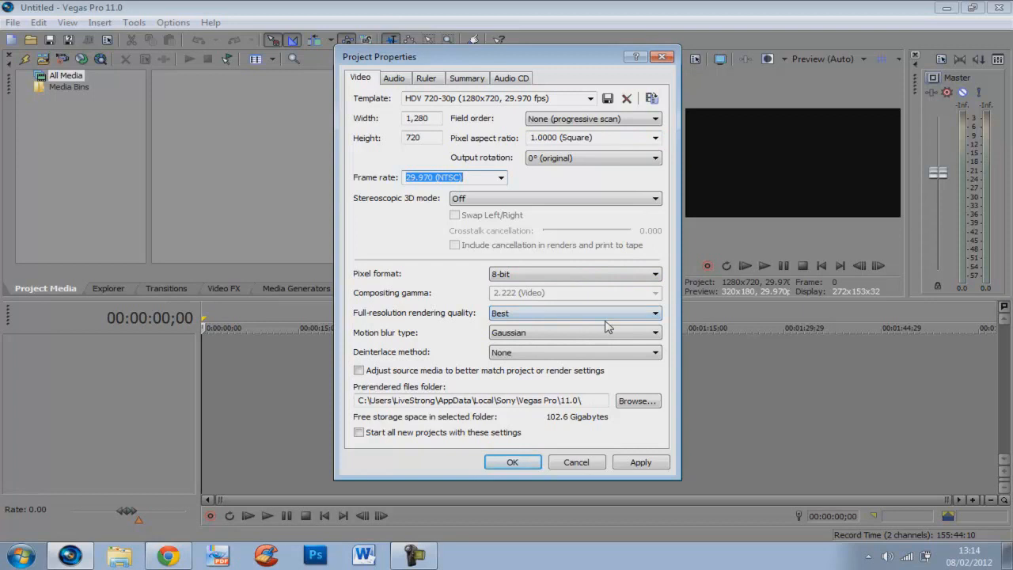
Check the project's audio settings and apply the option to start all new projects with these settings.
{"action": "left_click", "coordinate": [399, 81]}
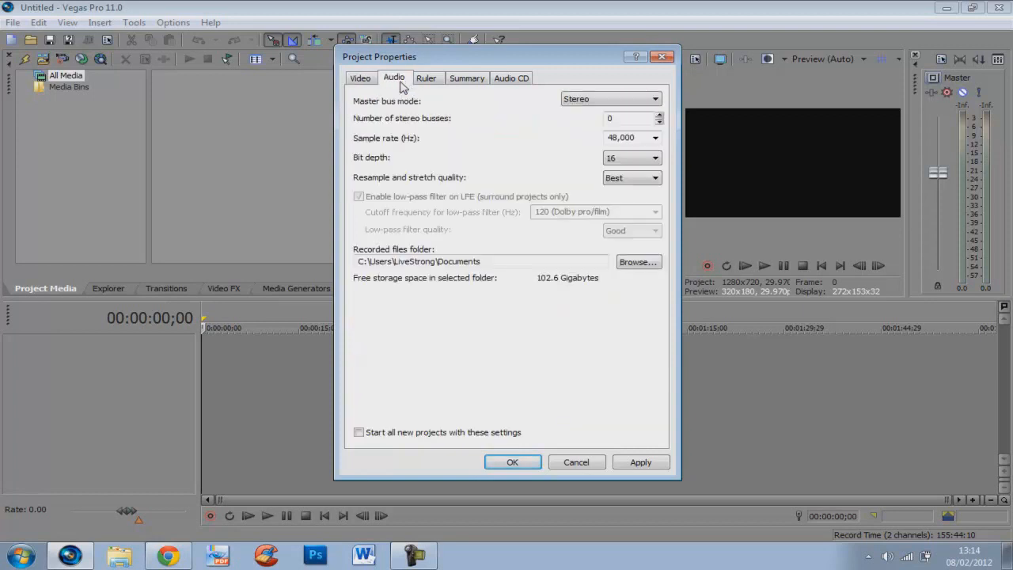
{"action": "left_click", "coordinate": [360, 79]}
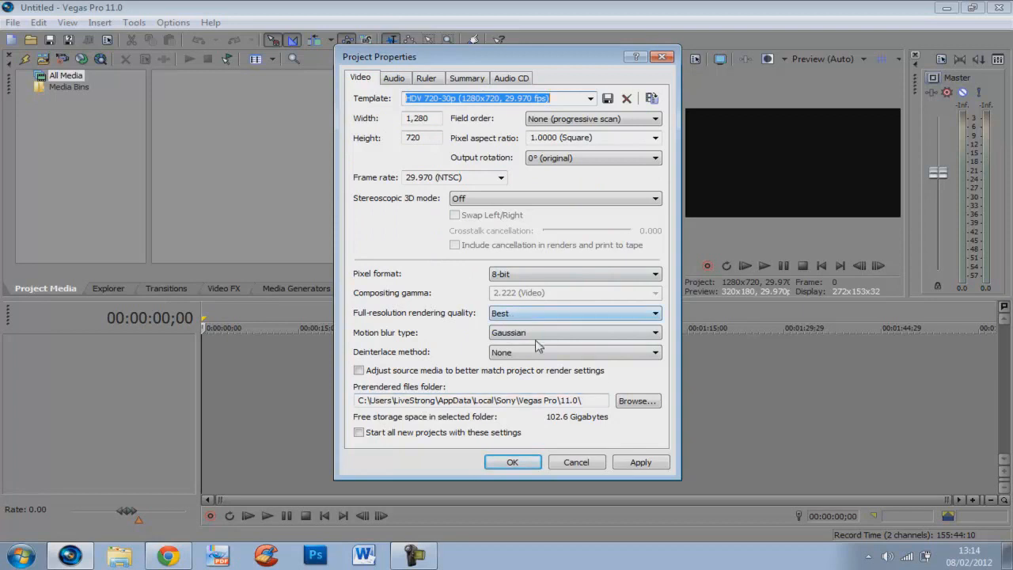
{"action": "left_click", "coordinate": [425, 434]}
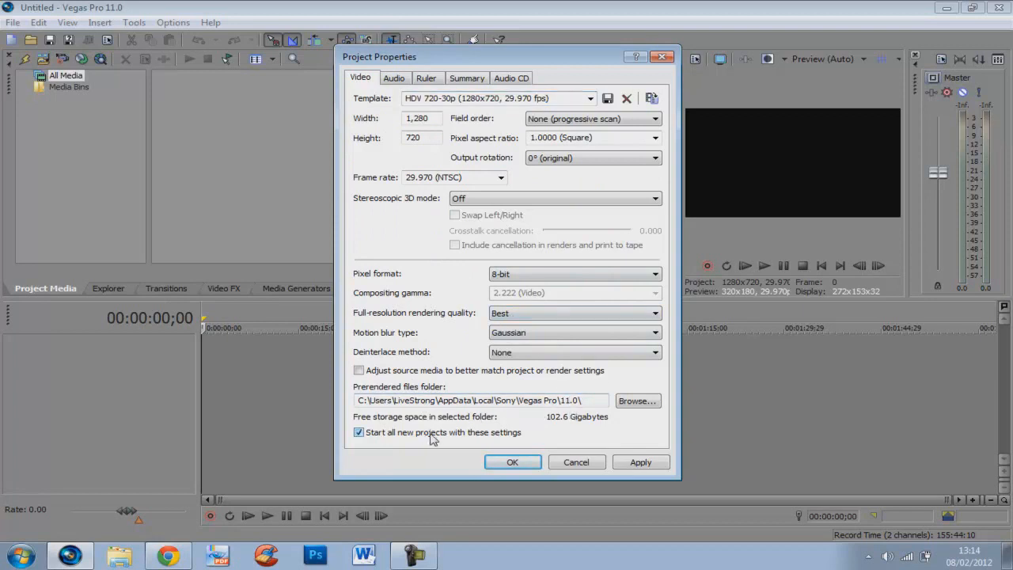
{"action": "left_click", "coordinate": [650, 462]}
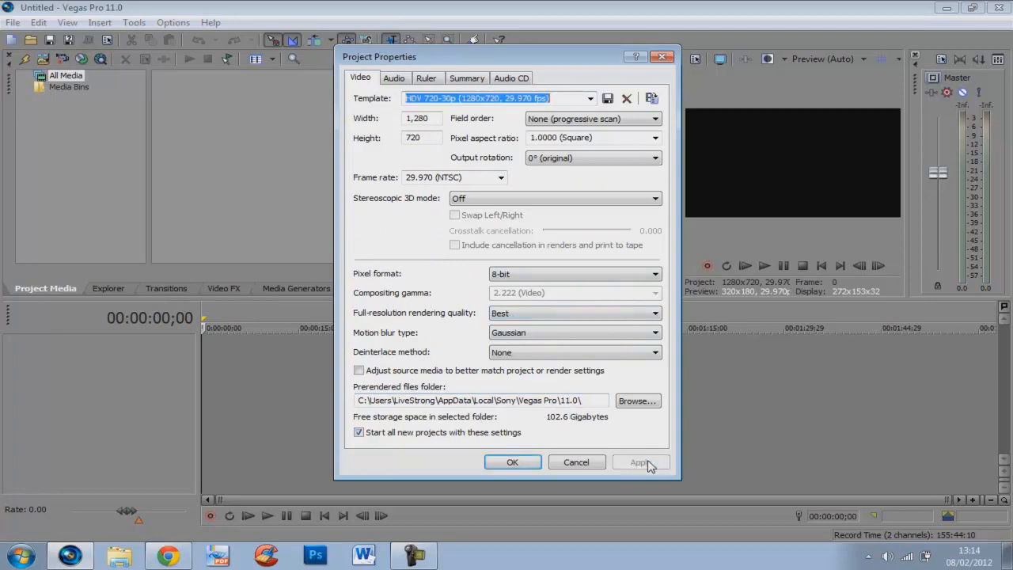
{"action": "left_click", "coordinate": [511, 462]}
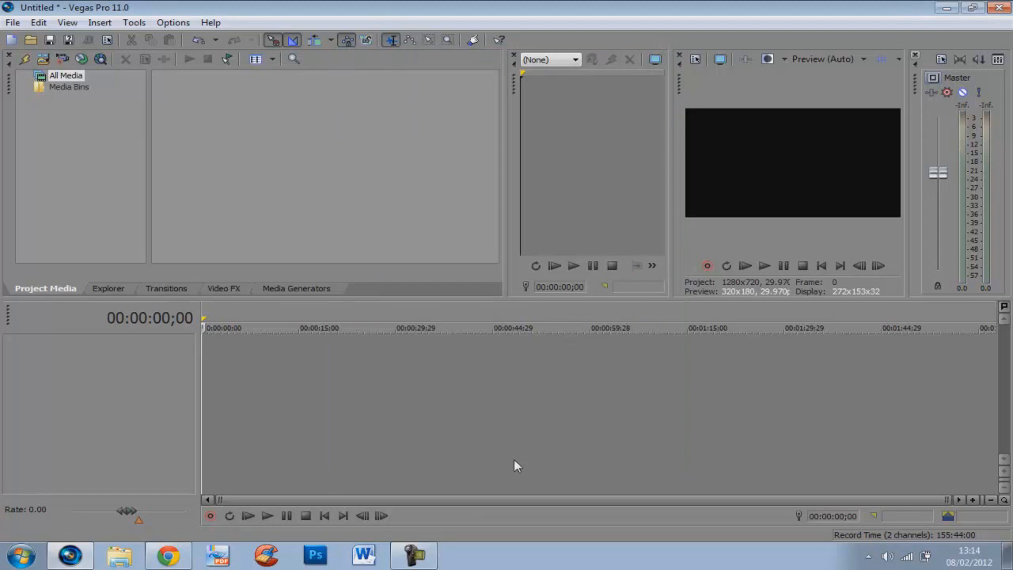
Open the test video from the desktop to place it on the timeline.
{"action": "left_click", "coordinate": [12, 23]}
{"action": "left_click", "coordinate": [31, 52]}
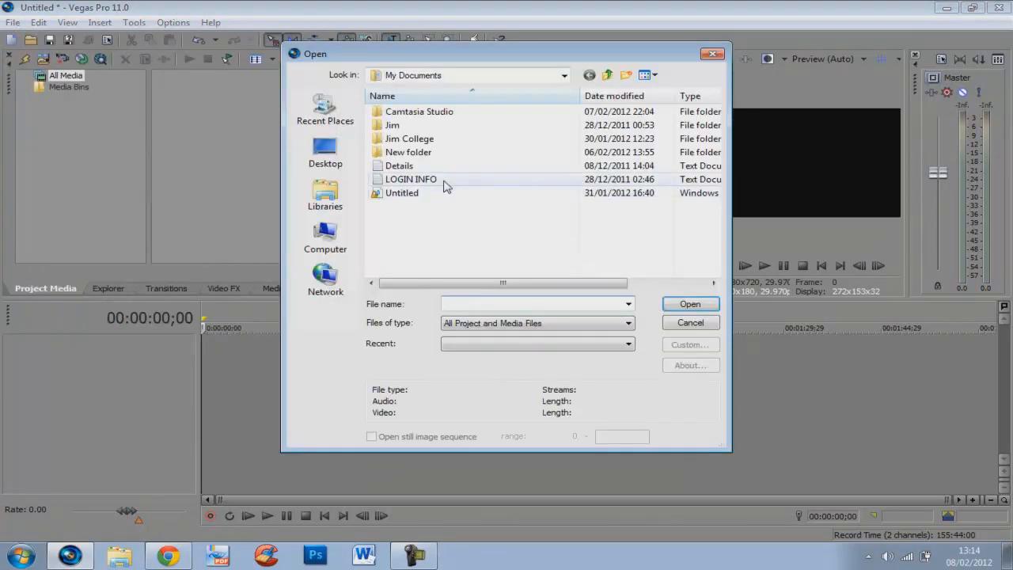
{"action": "left_click", "coordinate": [322, 159]}
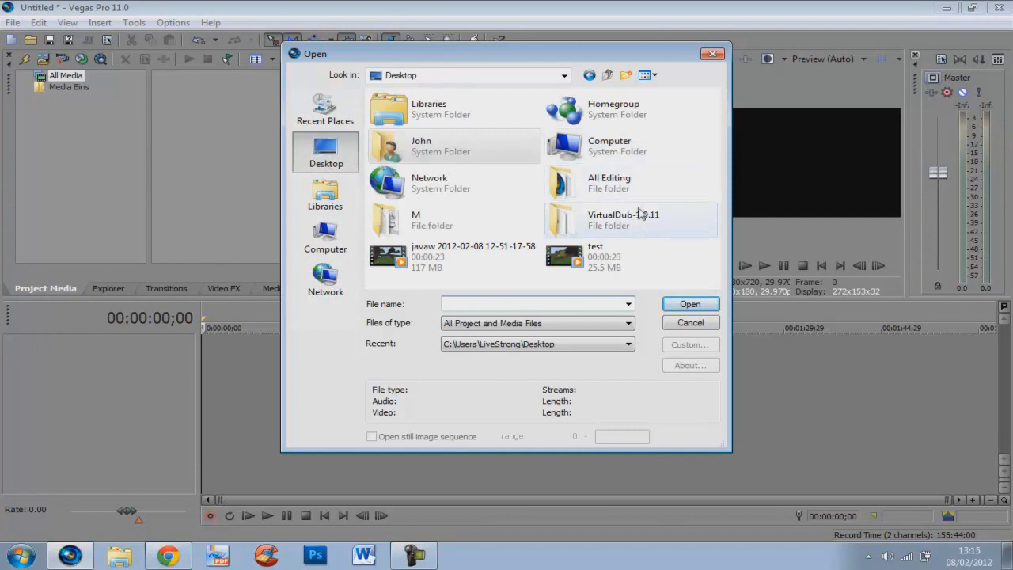
{"action": "double_click", "coordinate": [603, 255]}
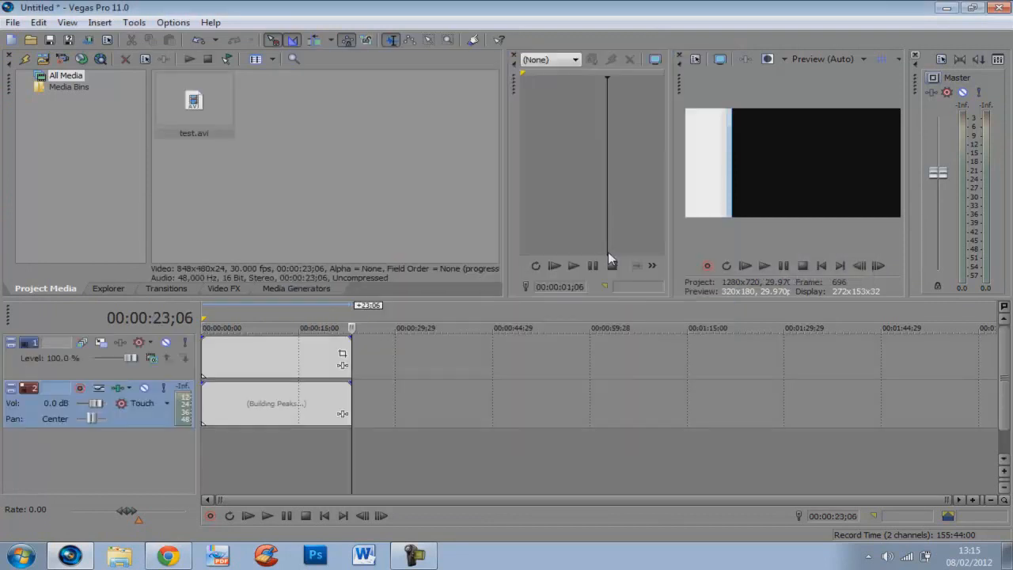
Turn off Maintain aspect ratio and choose Disable resample in the test clip's video event properties.
{"action": "left_click", "coordinate": [269, 365]}
{"action": "left_click_drag", "start_coordinate": [300, 358], "coordinate": [239, 357]}
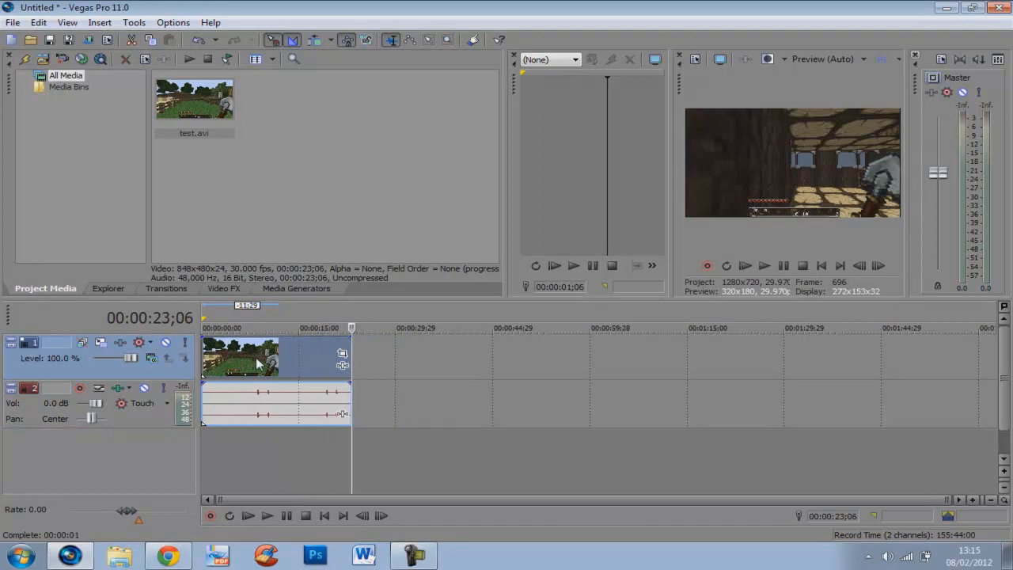
{"action": "left_click", "coordinate": [255, 360]}
{"action": "right_click", "coordinate": [291, 358]}
{"action": "left_click", "coordinate": [374, 532]}
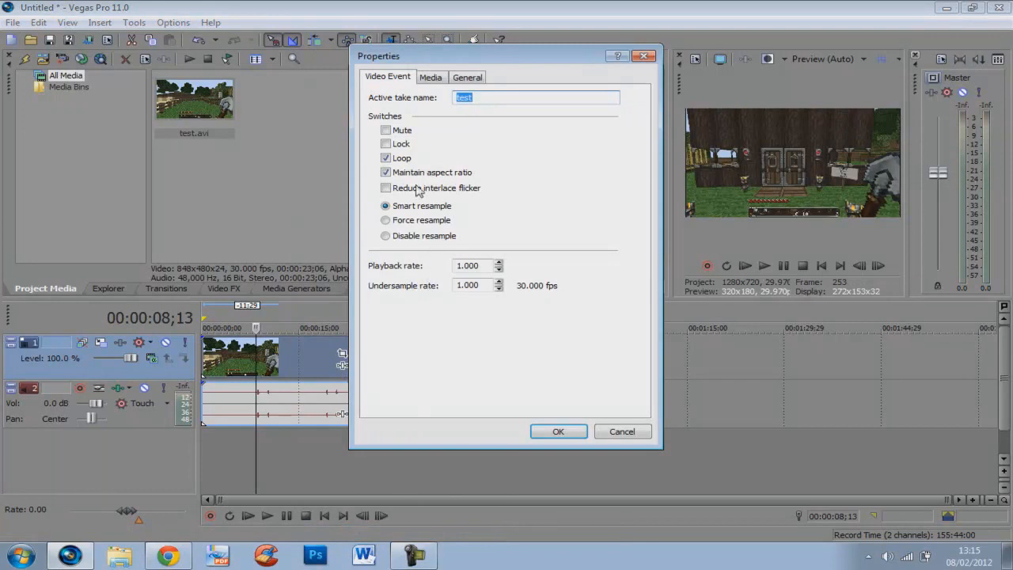
{"action": "left_click", "coordinate": [386, 173]}
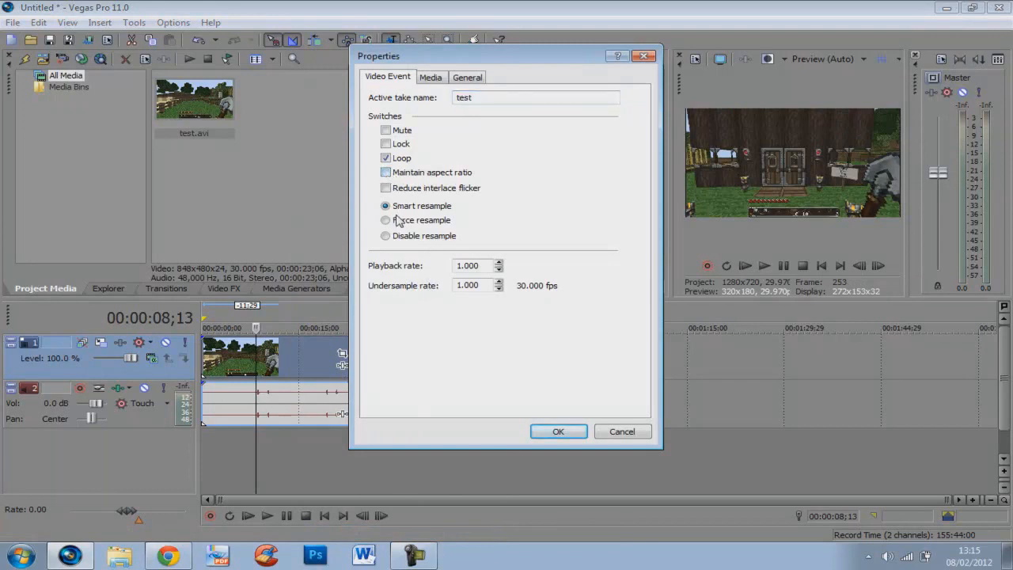
{"action": "left_click", "coordinate": [385, 236]}
{"action": "left_click", "coordinate": [547, 431]}
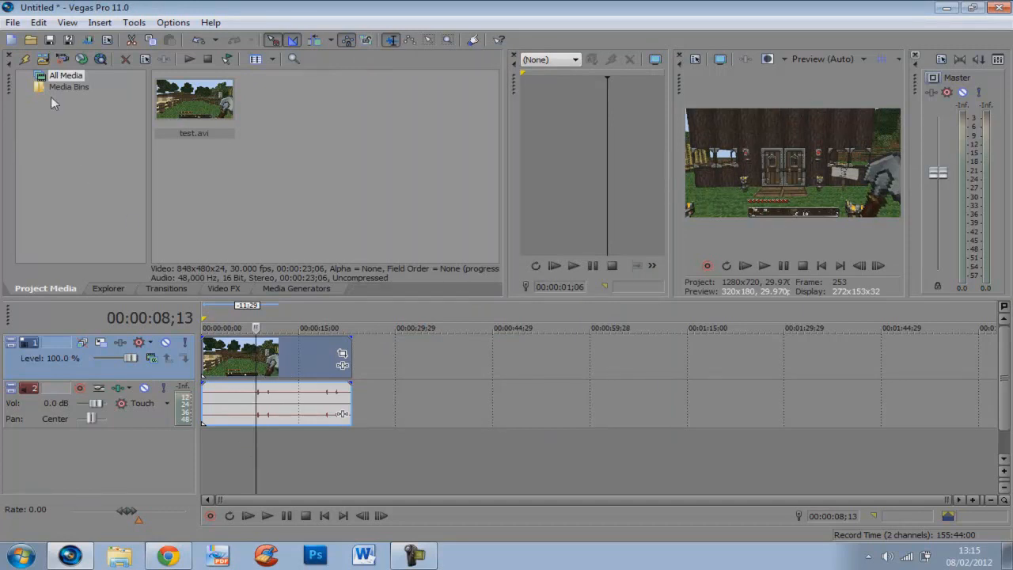
Start Render As and list the templates of the Windows Media Video V11 (*.wmv) format.
{"action": "left_click", "coordinate": [13, 23]}
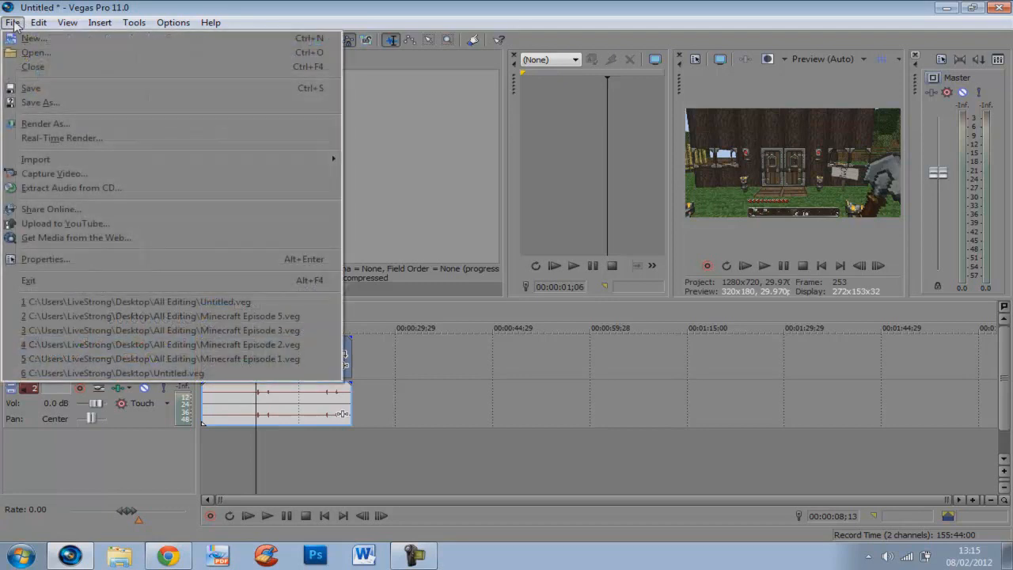
{"action": "left_click", "coordinate": [54, 125]}
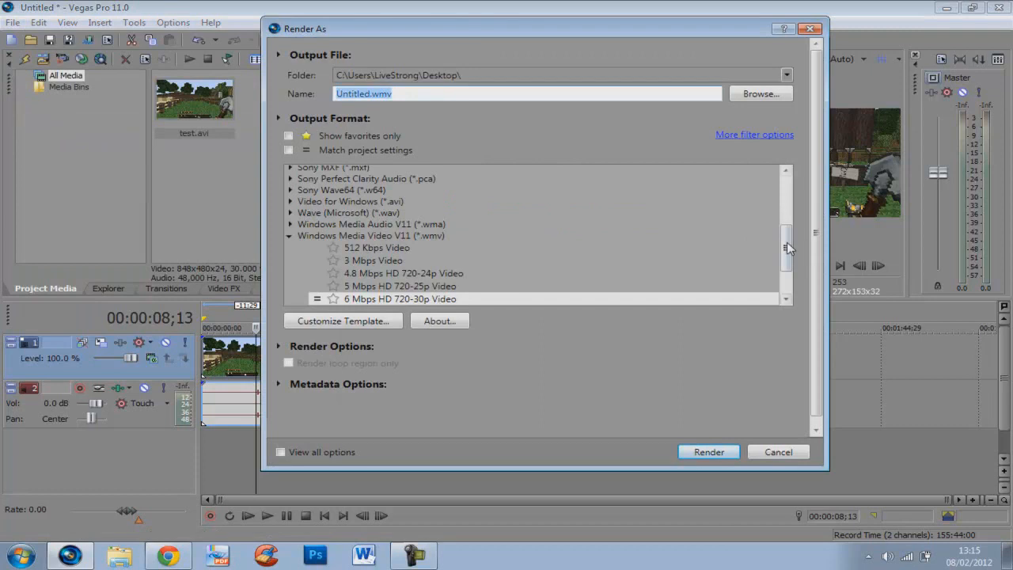
{"action": "left_click_drag", "start_coordinate": [785, 247], "coordinate": [786, 267]}
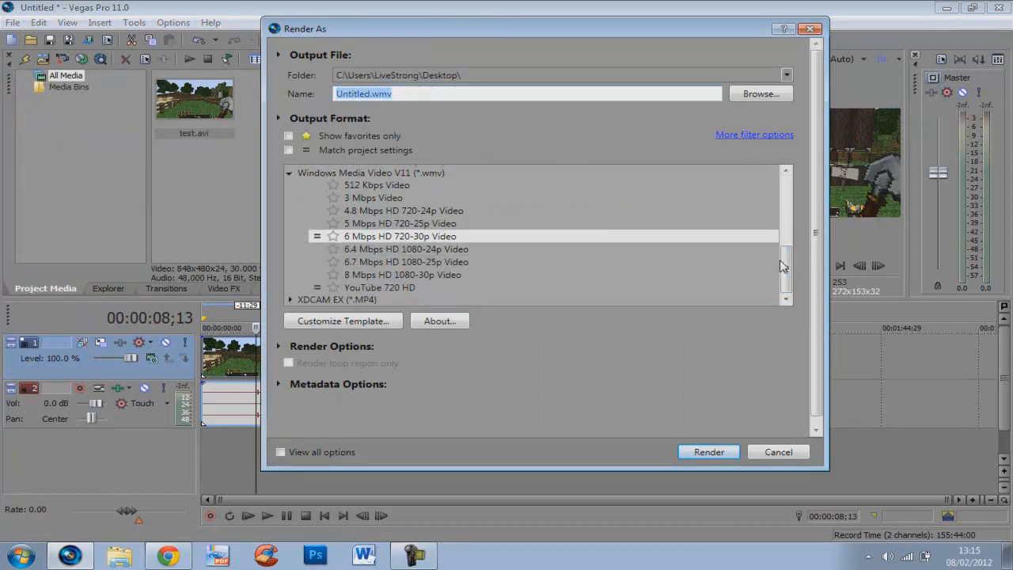
{"action": "scroll", "coordinate": [782, 266], "scroll_direction": "up", "scroll_amount": 2}
{"action": "left_click", "coordinate": [290, 250]}
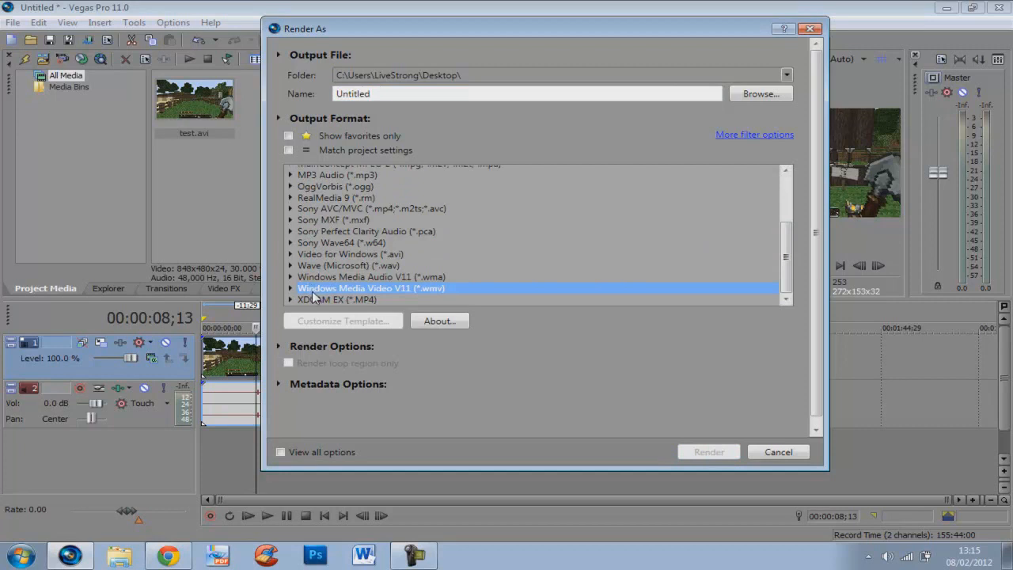
{"action": "left_click_drag", "start_coordinate": [785, 254], "coordinate": [787, 234]}
{"action": "left_click_drag", "start_coordinate": [787, 235], "coordinate": [787, 267]}
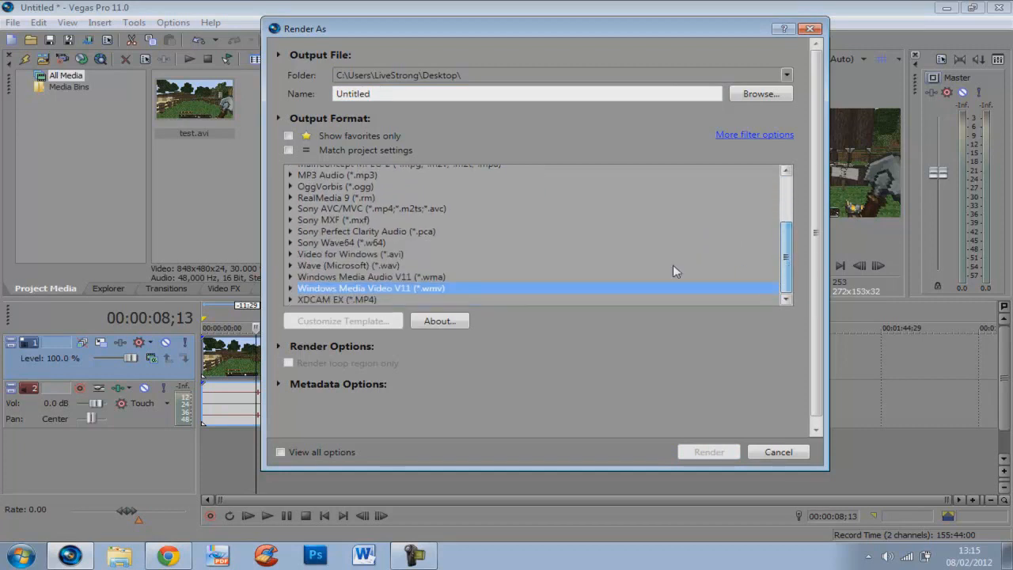
{"action": "left_click", "coordinate": [290, 288]}
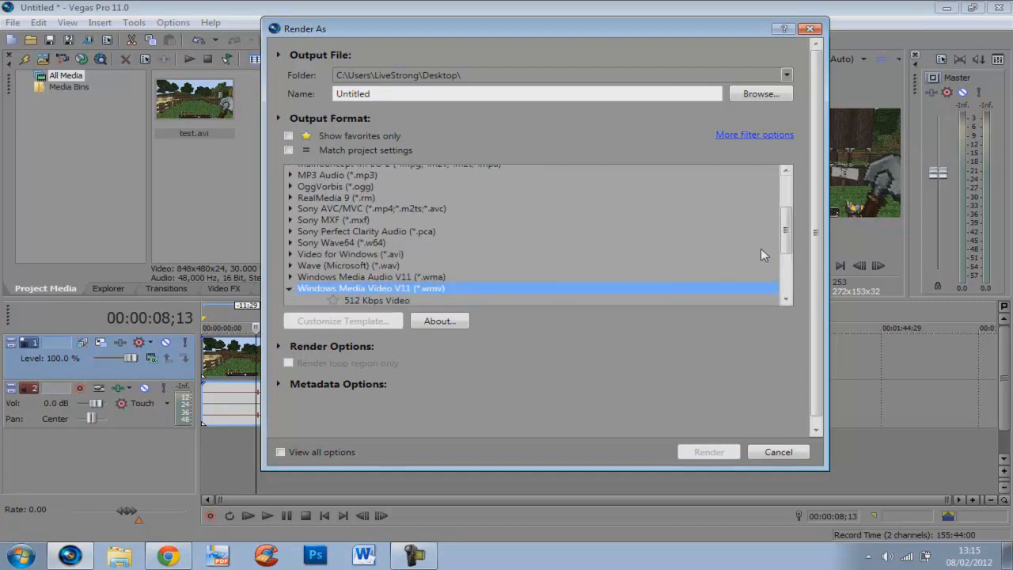
{"action": "left_click", "coordinate": [782, 251]}
{"action": "left_click_drag", "start_coordinate": [785, 237], "coordinate": [784, 285]}
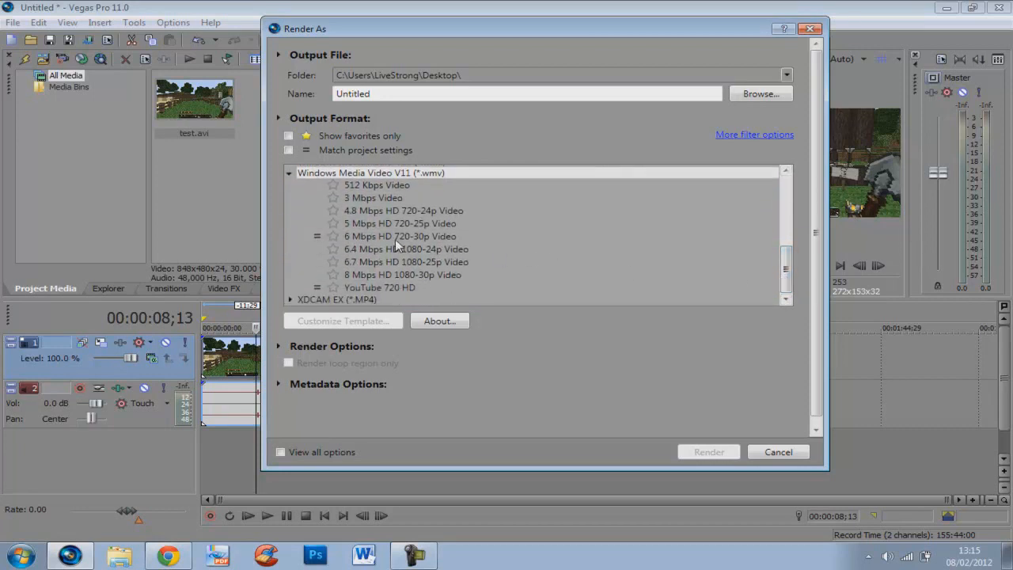
Review the audio, video and project custom settings of the 4.8 Mbps HD 720-24p Video template.
{"action": "left_click", "coordinate": [378, 212]}
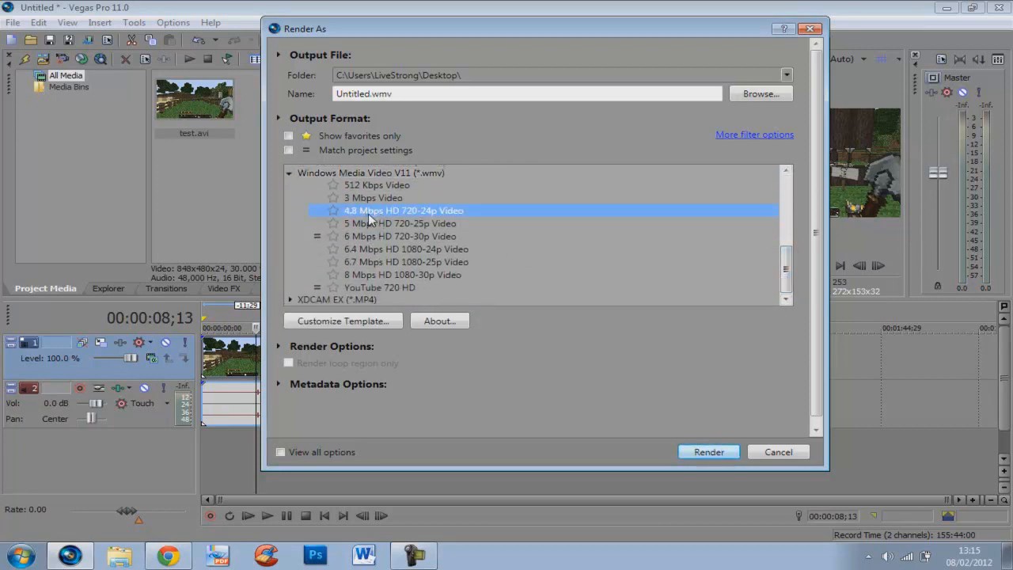
{"action": "left_click", "coordinate": [388, 319]}
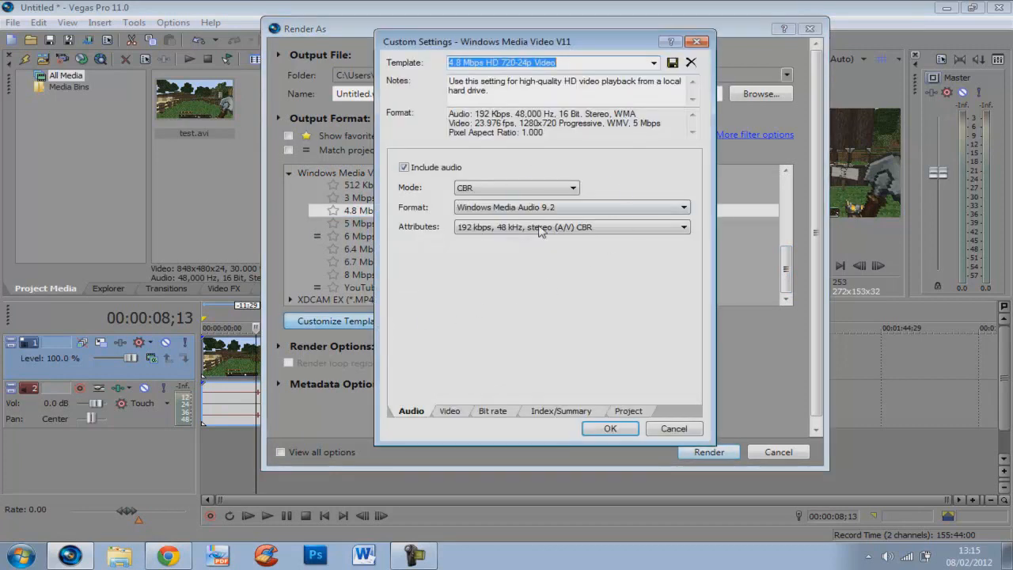
{"action": "left_click", "coordinate": [449, 411]}
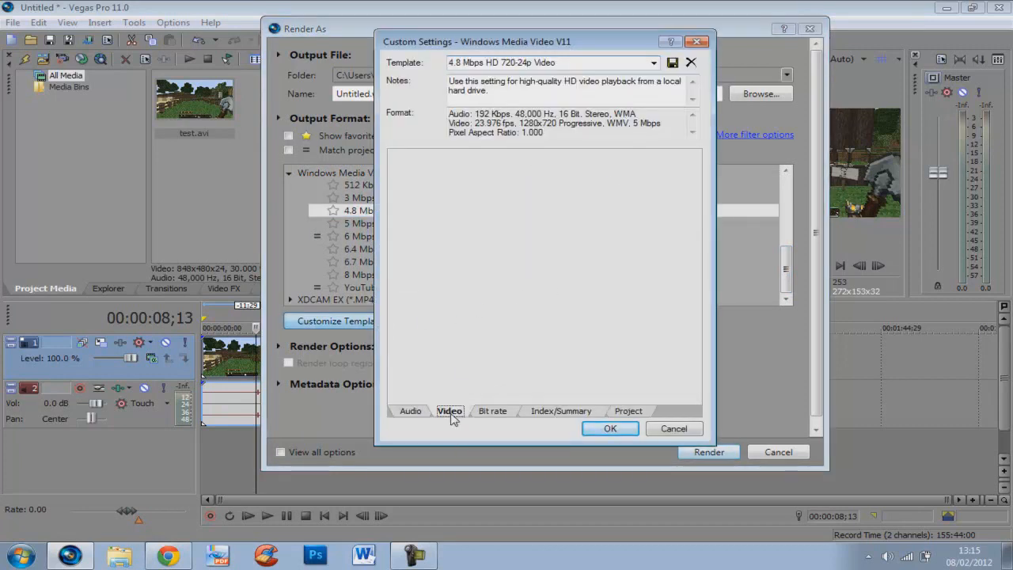
{"action": "left_click", "coordinate": [621, 412]}
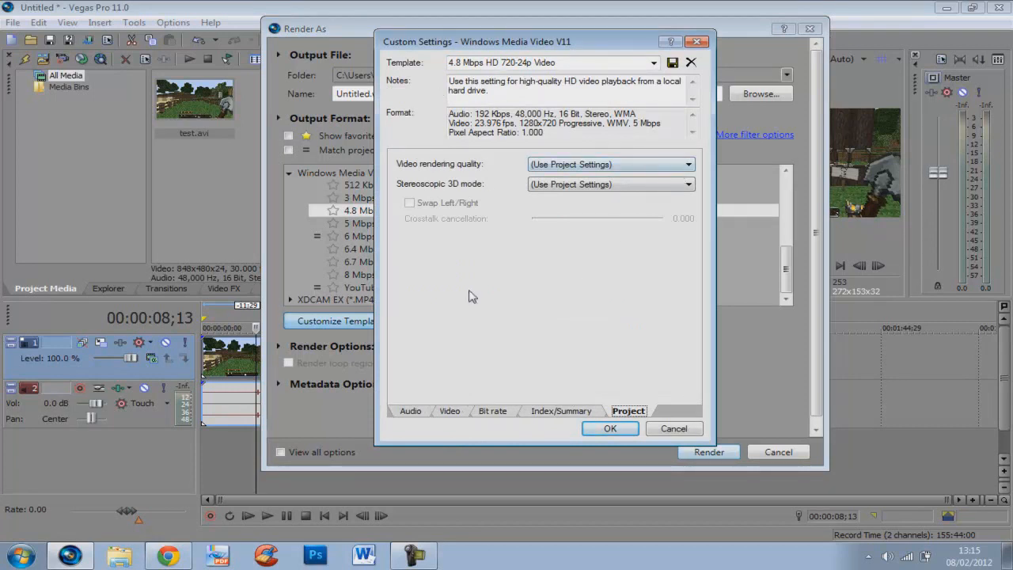
{"action": "left_click", "coordinate": [610, 428]}
Customize the YouTube 720 HD template and choose a video frame rate of 29.970 (NTSC).
{"action": "left_click", "coordinate": [372, 288]}
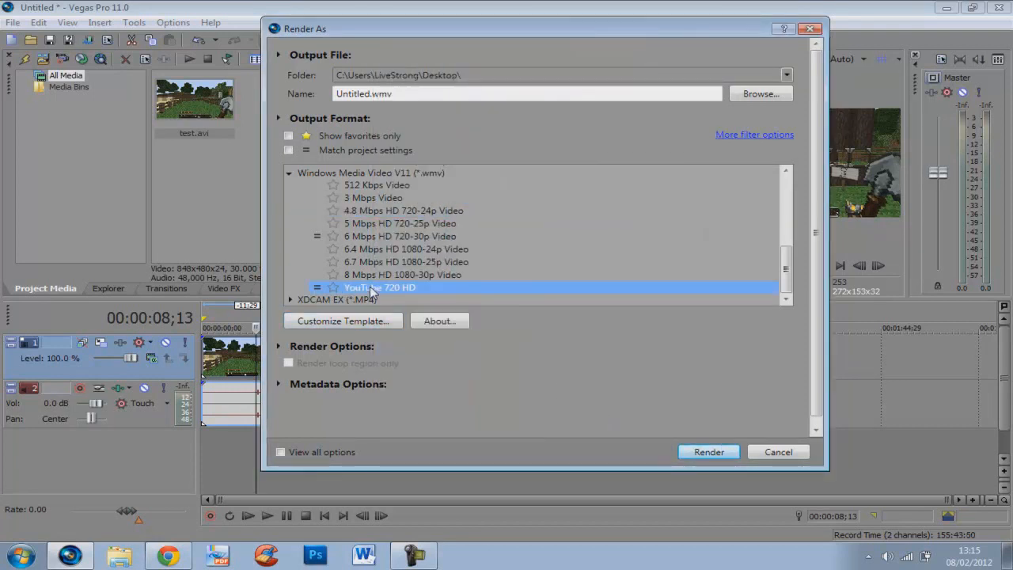
{"action": "left_click", "coordinate": [383, 326]}
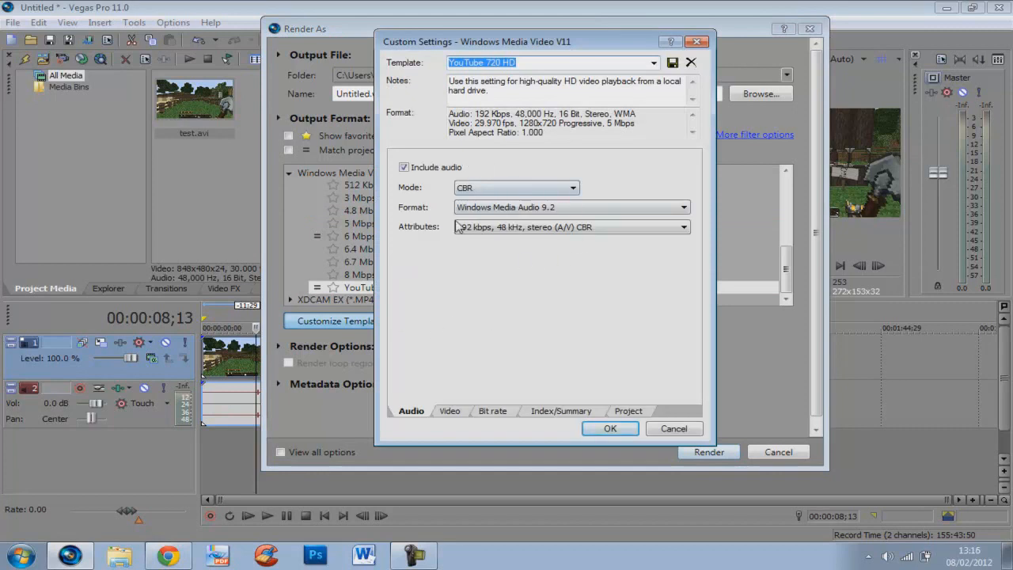
{"action": "left_click", "coordinate": [457, 412]}
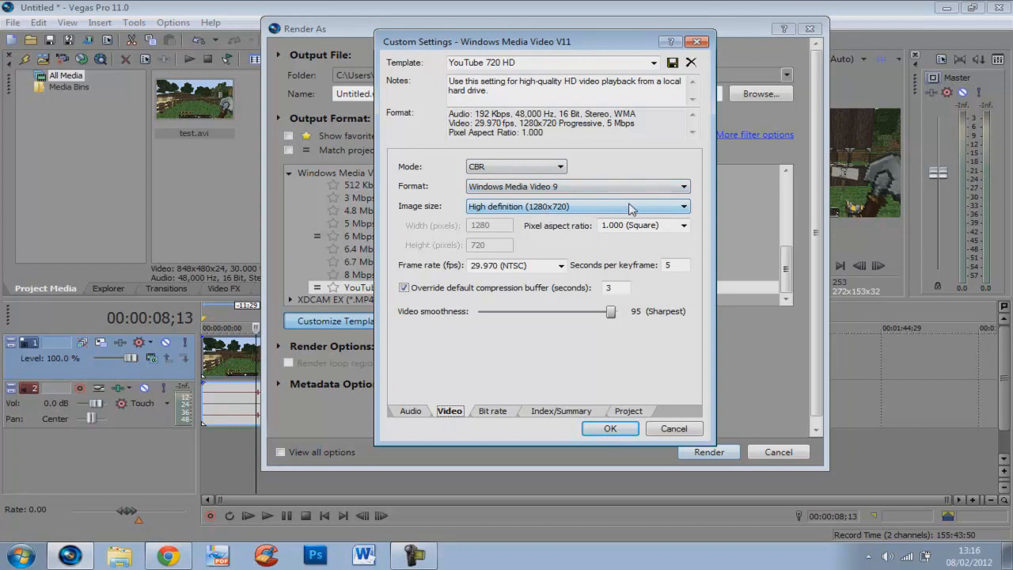
{"action": "left_click", "coordinate": [560, 265]}
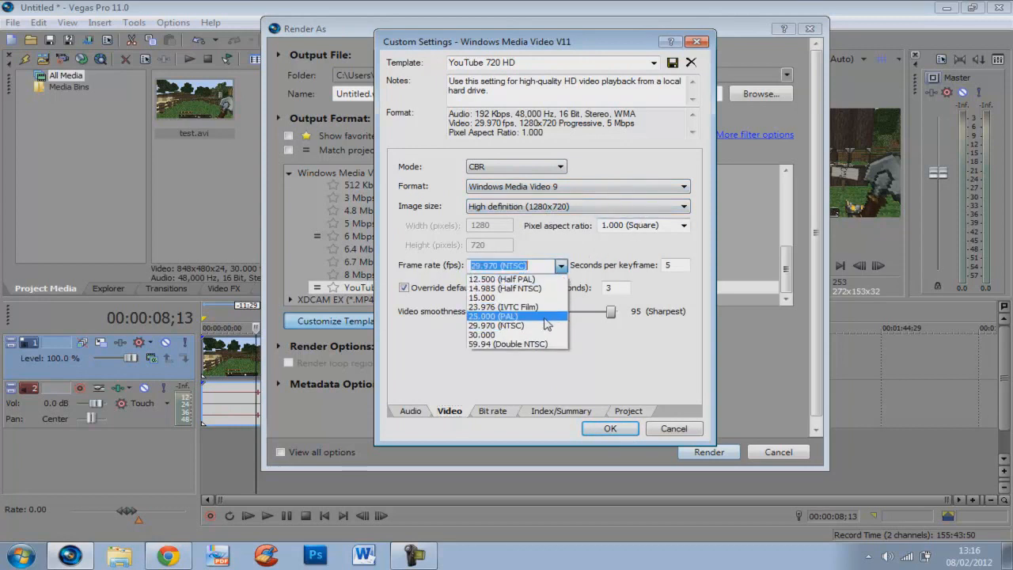
{"action": "left_click", "coordinate": [519, 325]}
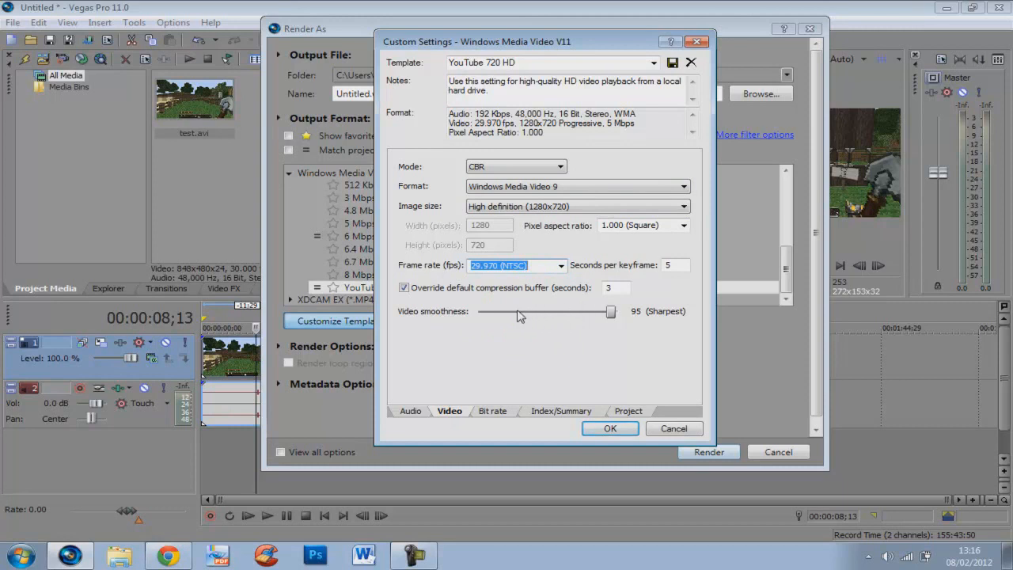
{"action": "left_click", "coordinate": [621, 287]}
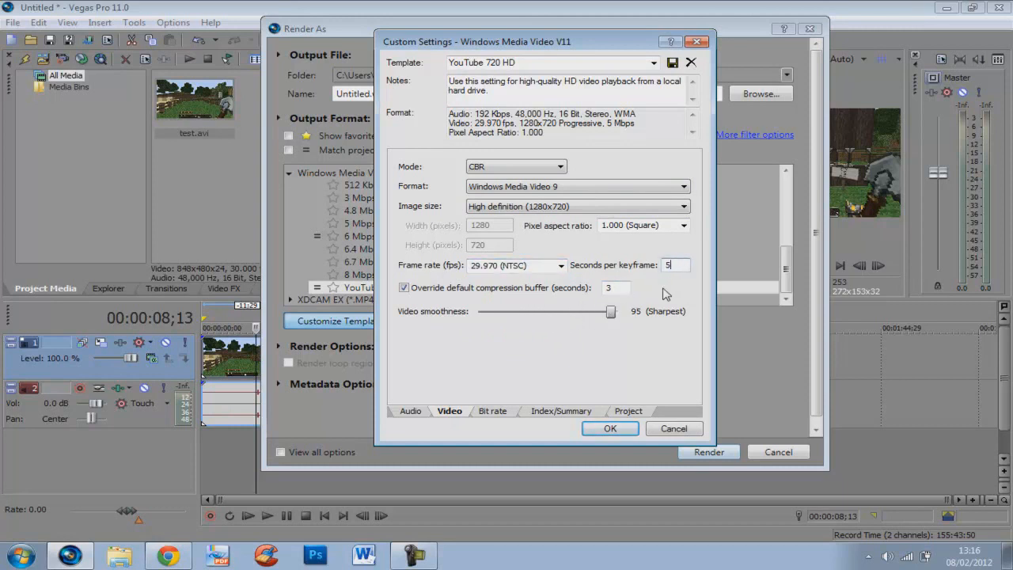
Check the template's bit rate and index settings, choose Best video rendering quality, and accept the custom settings.
{"action": "left_click", "coordinate": [500, 412]}
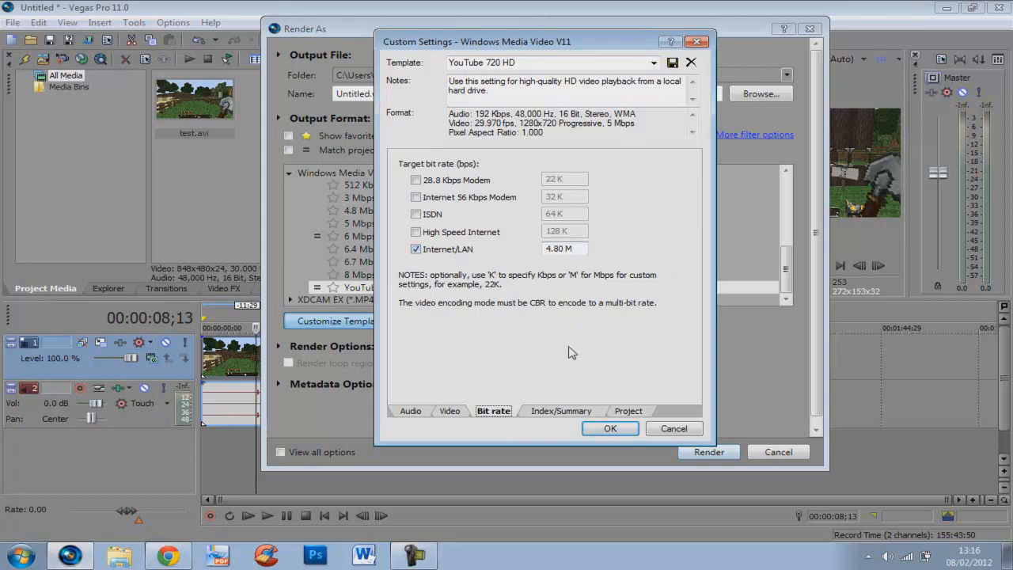
{"action": "left_click", "coordinate": [564, 412]}
{"action": "left_click", "coordinate": [628, 412]}
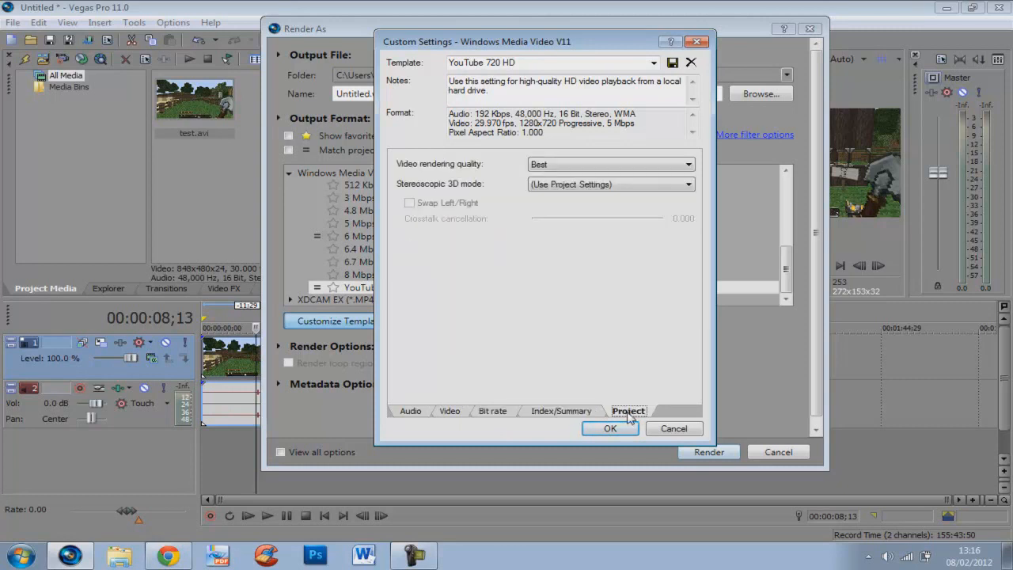
{"action": "left_click", "coordinate": [600, 164]}
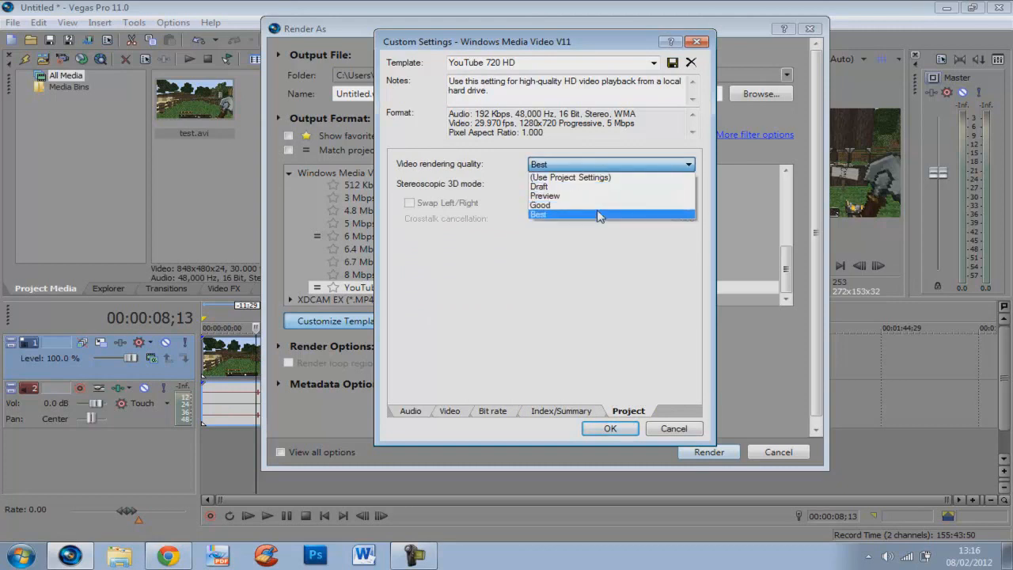
{"action": "left_click", "coordinate": [597, 216]}
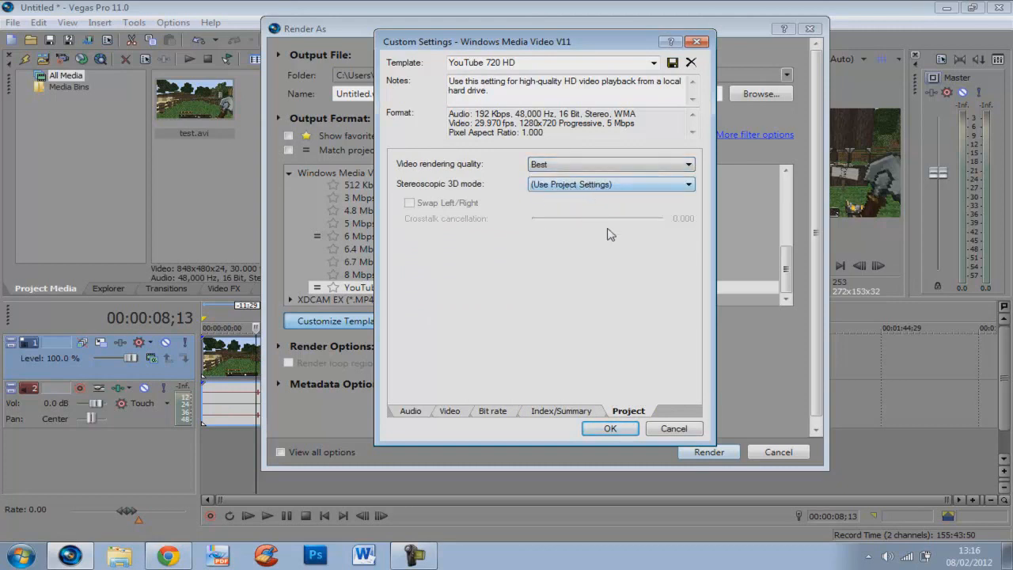
{"action": "left_click", "coordinate": [610, 428]}
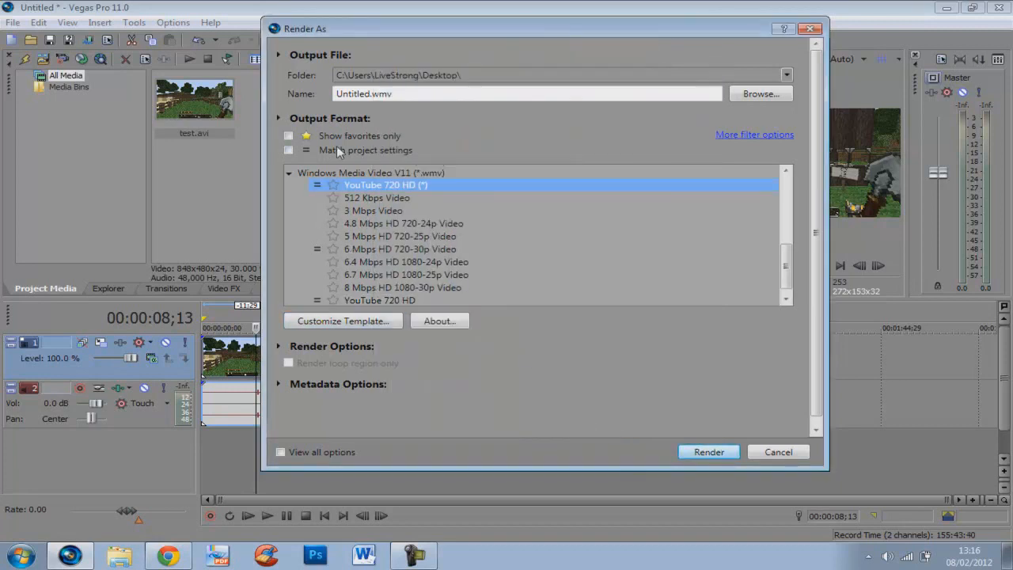
Name the output file test video.wmv and start rendering it.
{"action": "left_click", "coordinate": [369, 94]}
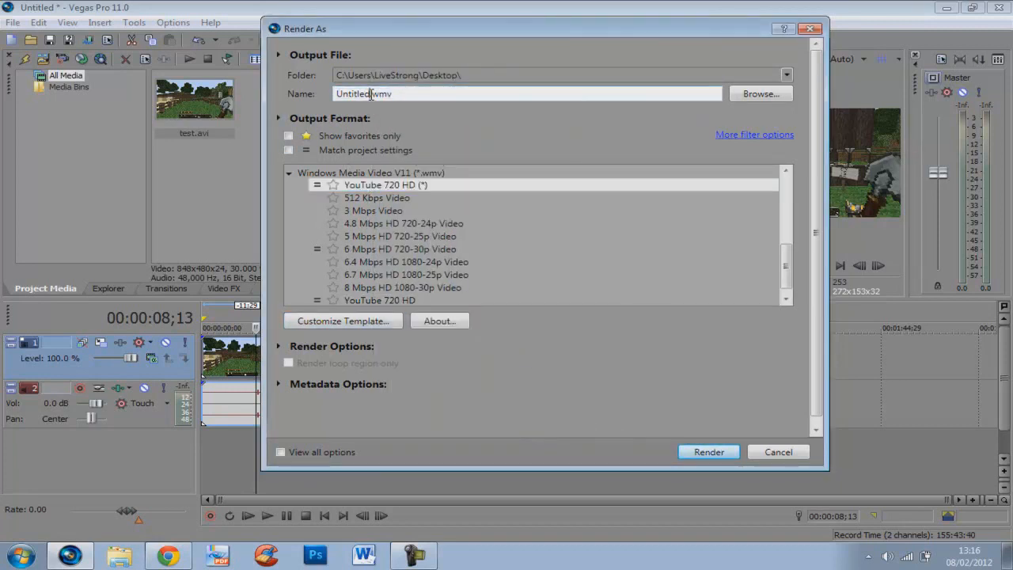
{"action": "double_click", "coordinate": [370, 94]}
{"action": "type", "text": "test video"}
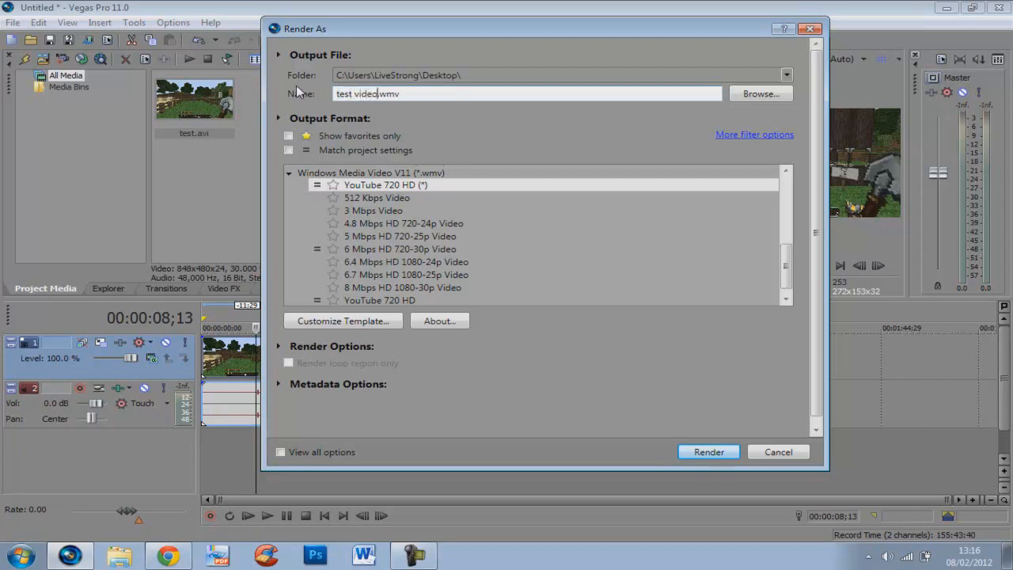
{"action": "left_click", "coordinate": [708, 452]}
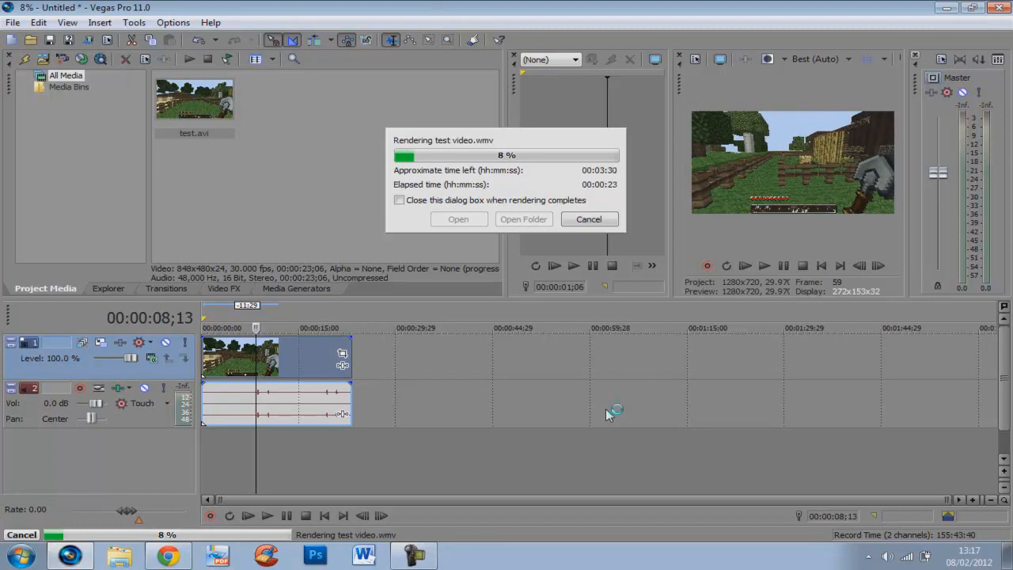
Cancel the running render and close Vegas Pro without saving the untitled project.
{"action": "left_click", "coordinate": [592, 225]}
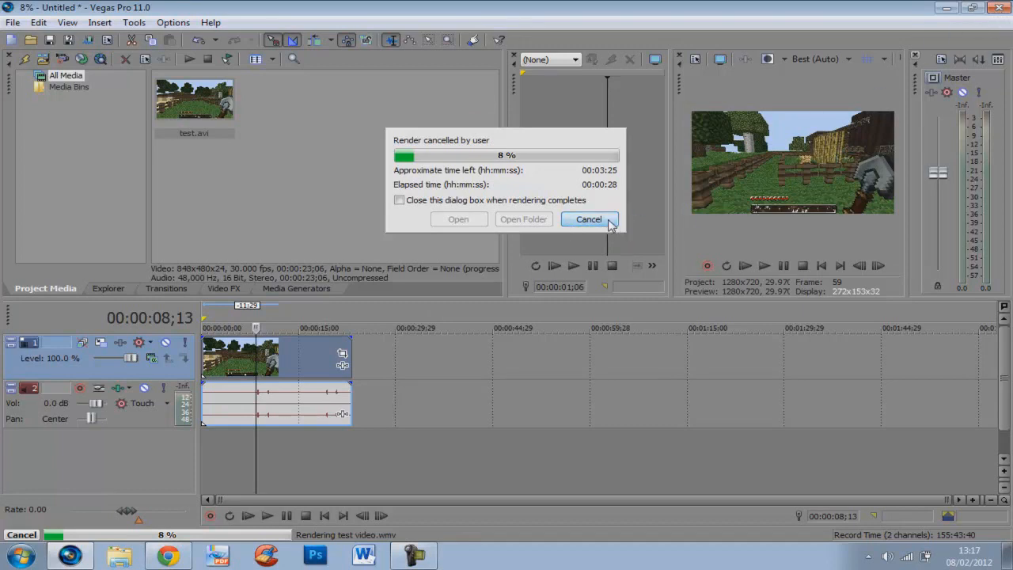
{"action": "left_click", "coordinate": [591, 221]}
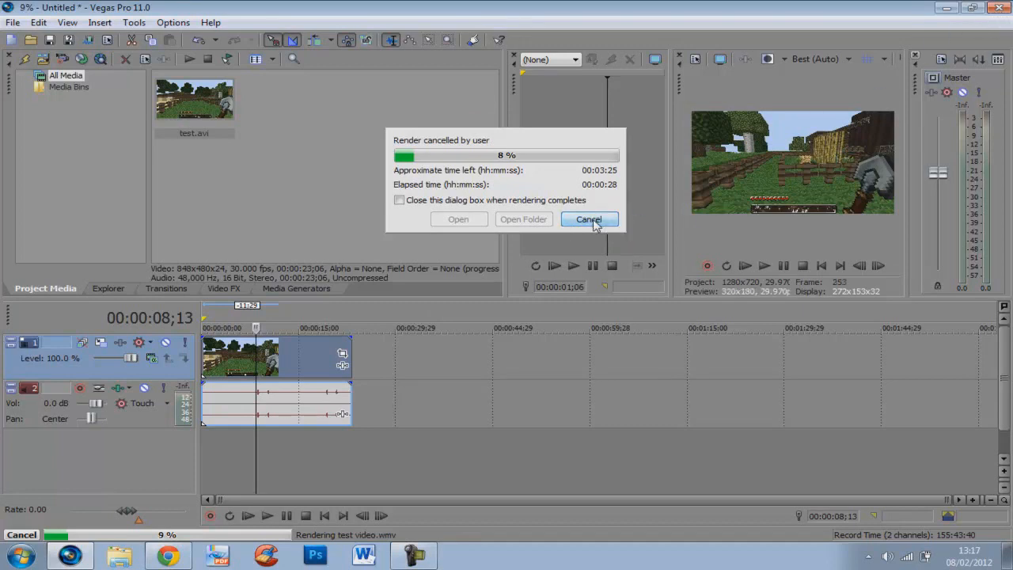
{"action": "left_click", "coordinate": [1004, 7]}
{"action": "left_click", "coordinate": [517, 236]}
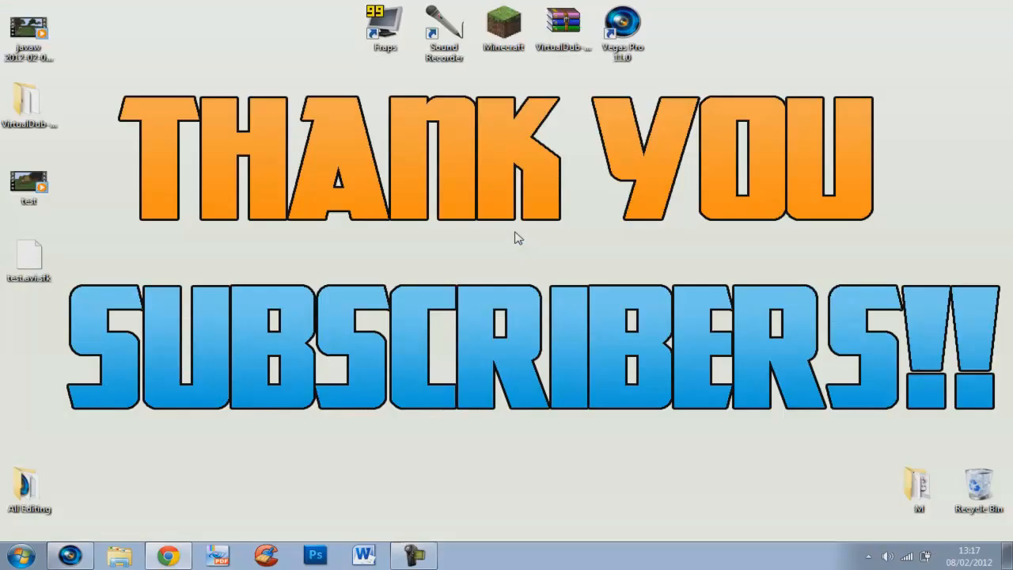